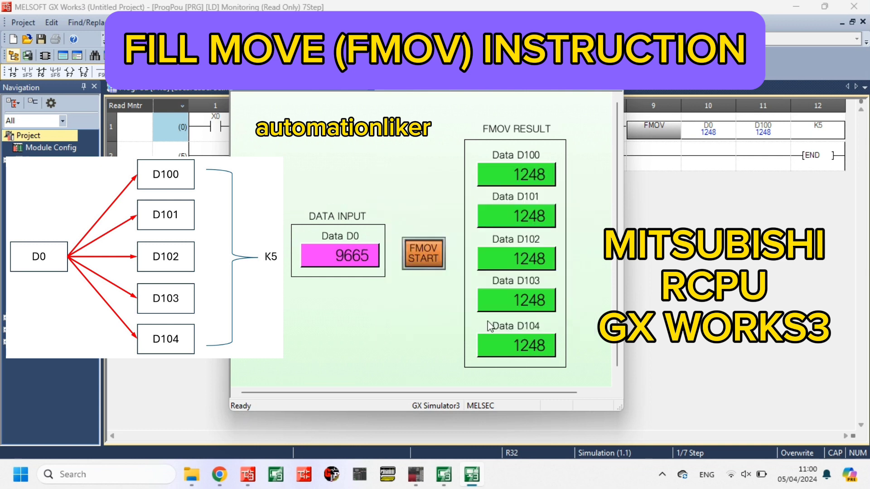
- Set Data D0 to 5 in the running simulation and trigger FMOV START to copy it into D100 to D104
click(423, 253)
click(340, 255)
click(433, 271)
click(473, 322)
click(423, 253)
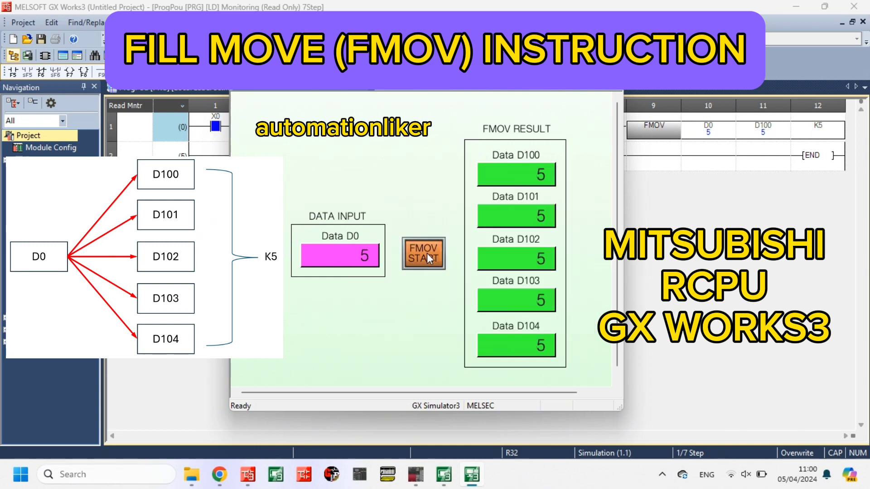
click(363, 255)
click(574, 186)
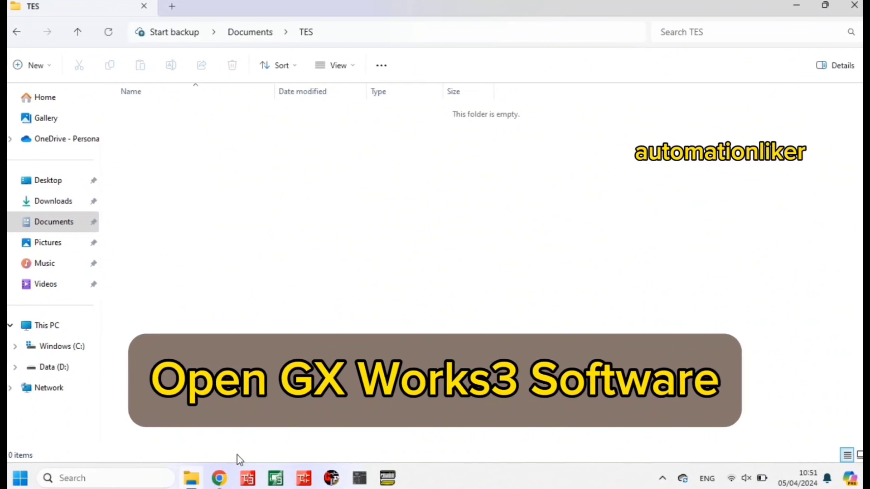
- Open GX Works3 and create a new Ladder project for the RCPU series with type R32, accepting the default module settings
click(254, 479)
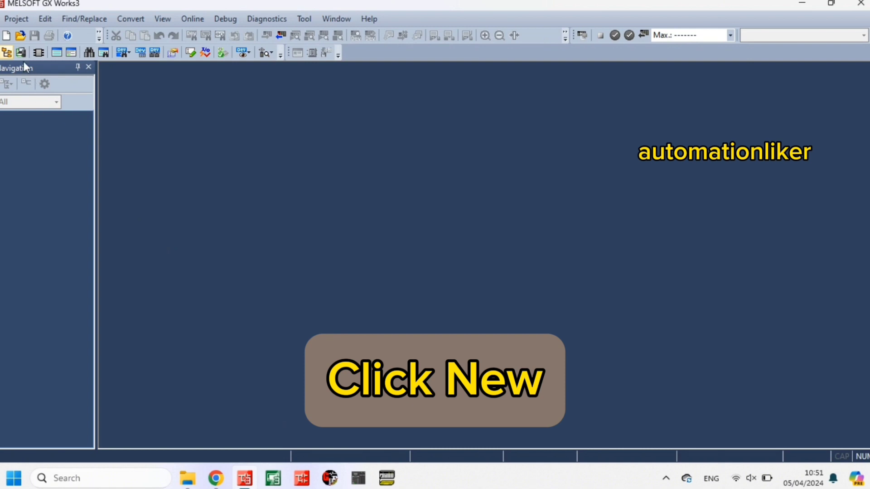
click(9, 41)
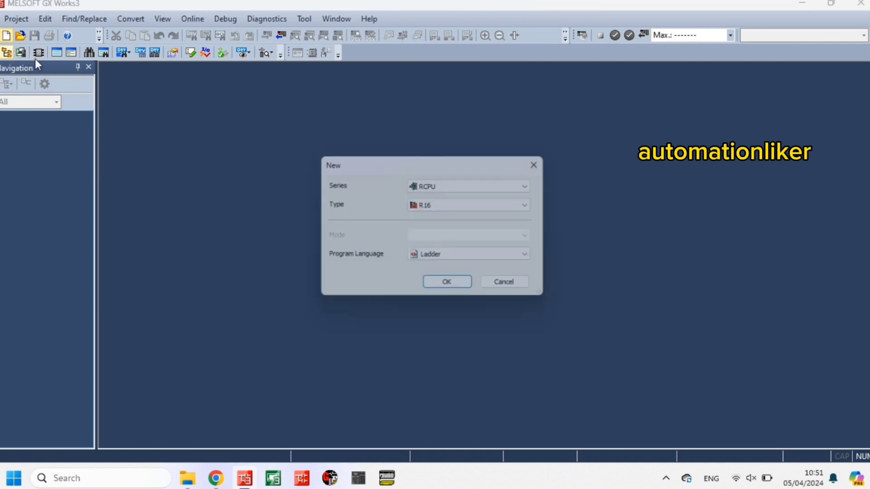
click(474, 184)
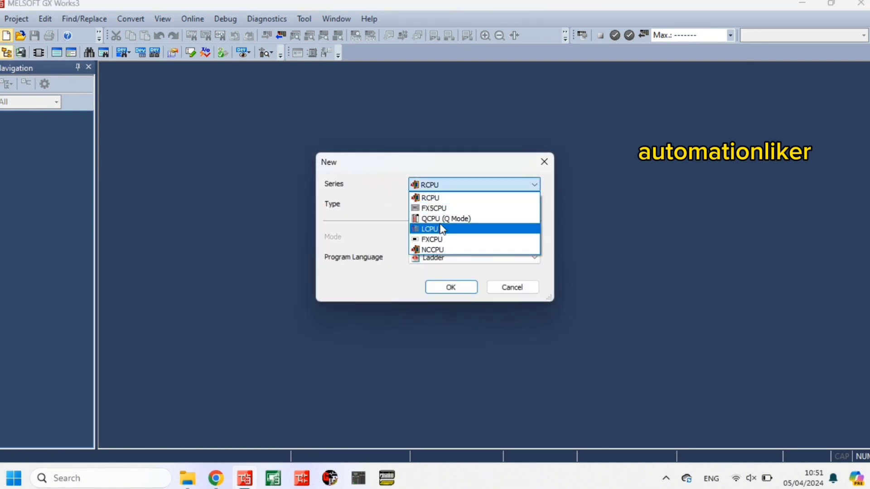
click(433, 198)
click(453, 205)
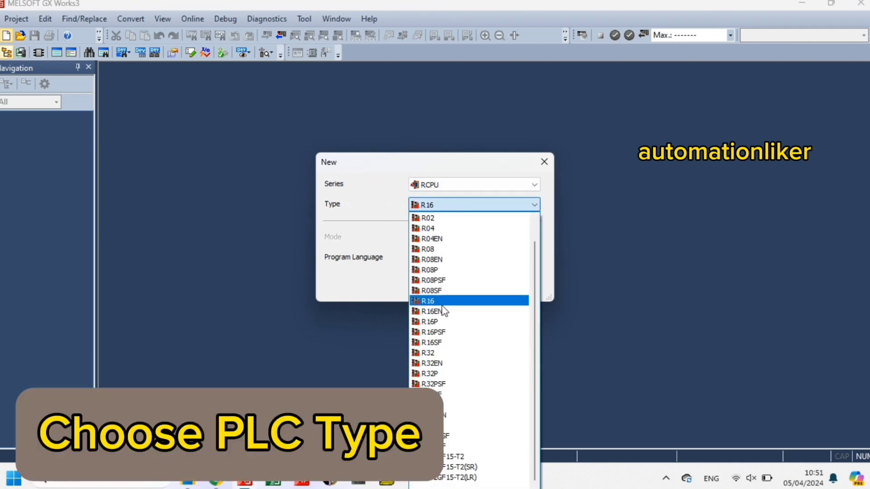
click(442, 352)
click(448, 289)
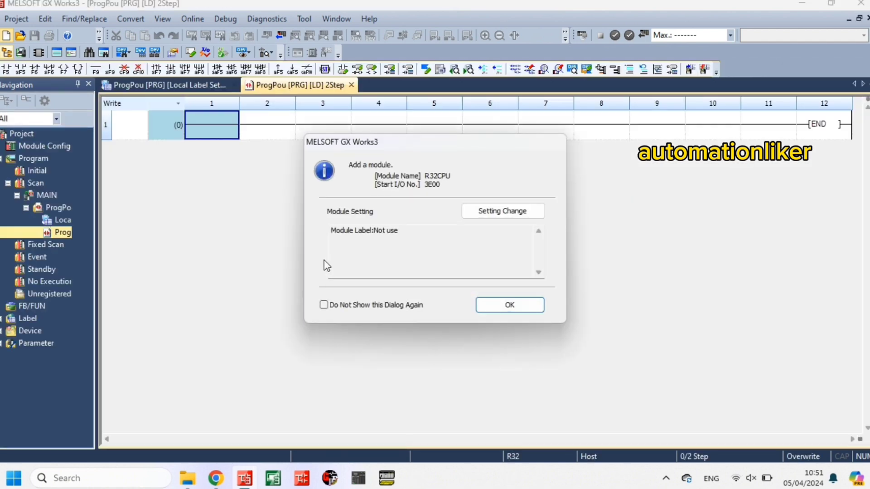
click(510, 304)
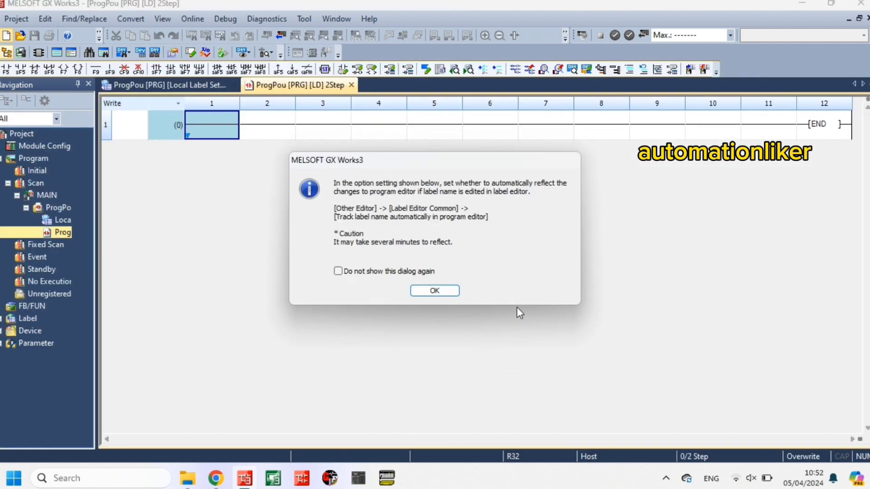
click(436, 290)
- Program the first rung with a normally open contact X0 followed by the instruction FMOV D0 D100 K5
key(F5)
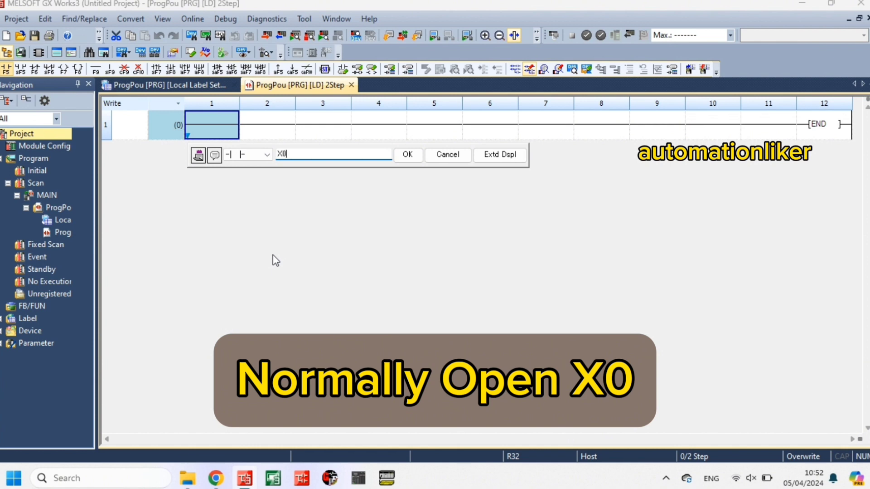
key(Return)
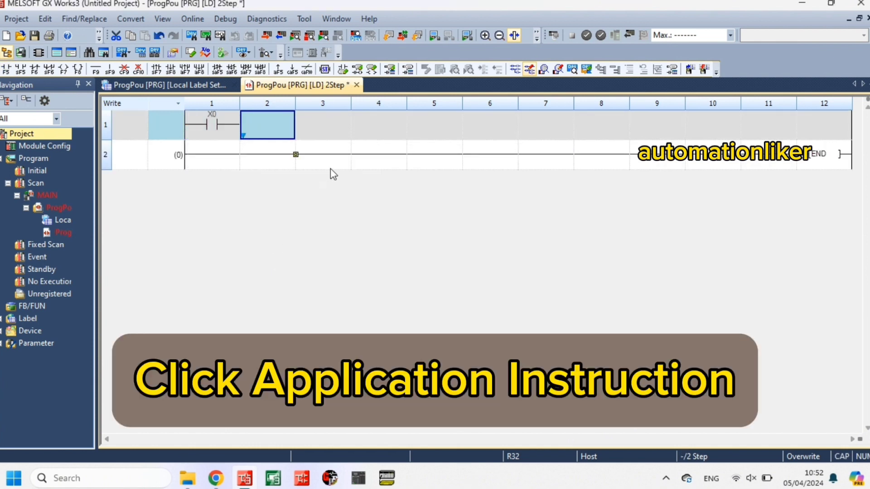
click(77, 69)
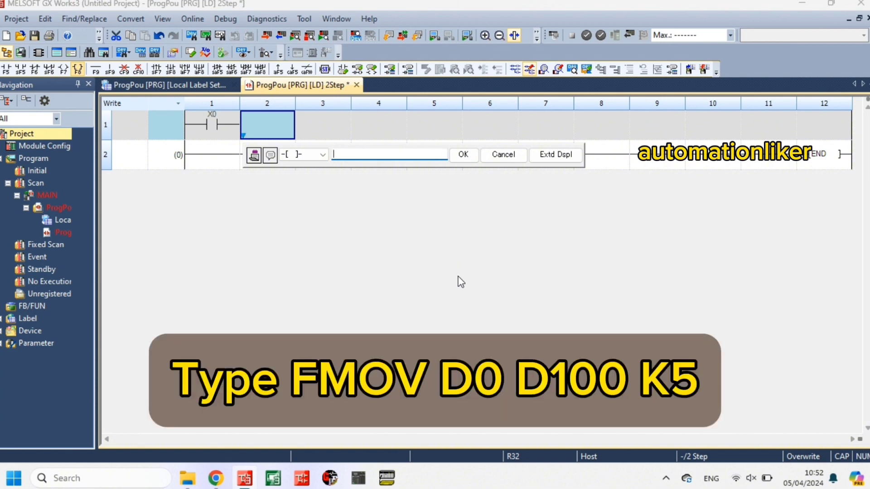
text(FMOV D0 D100 K5)
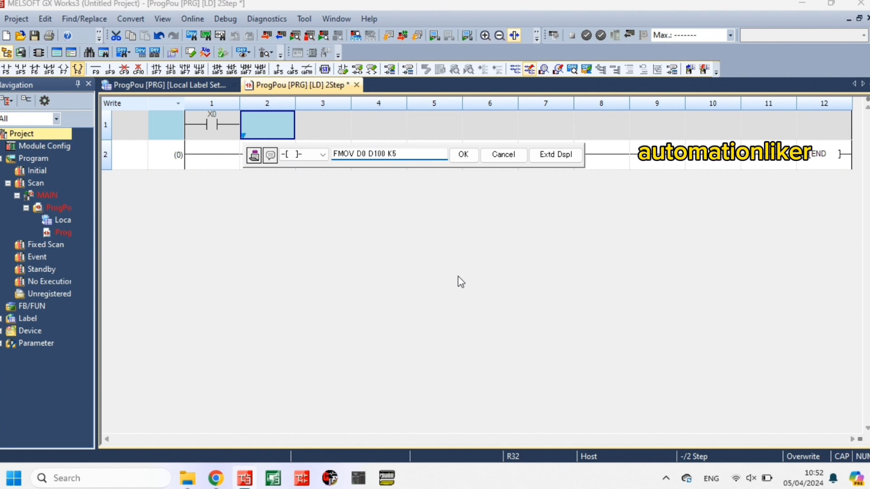
key(Return)
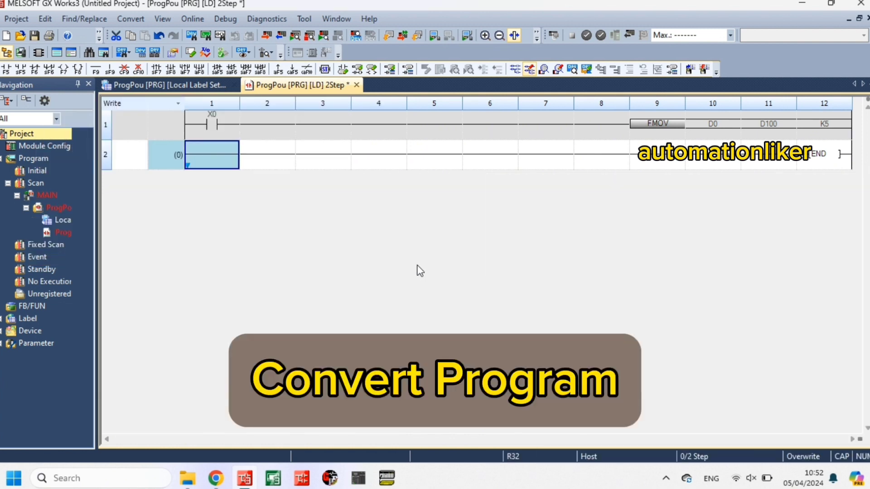
- Convert the ladder program and start its simulation
click(129, 19)
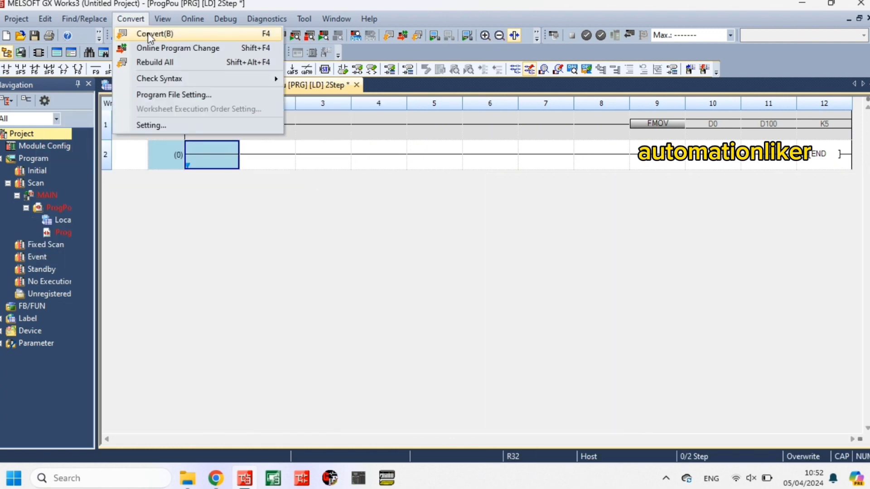
click(149, 33)
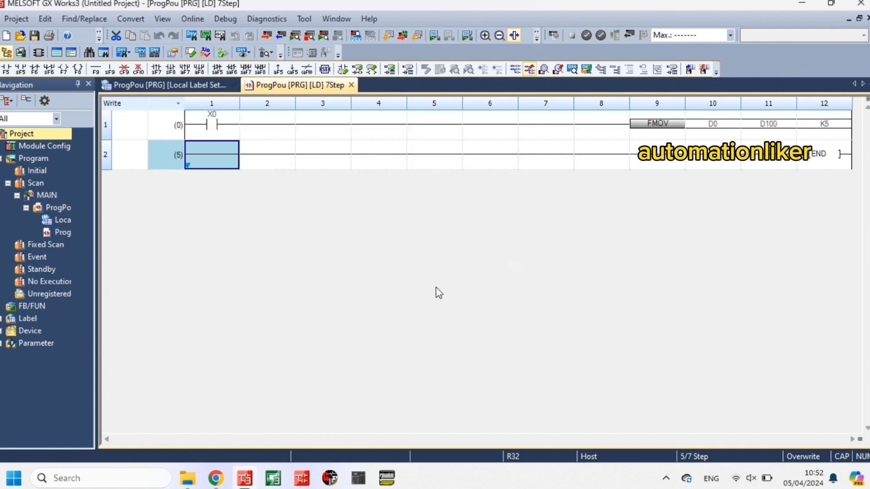
click(225, 18)
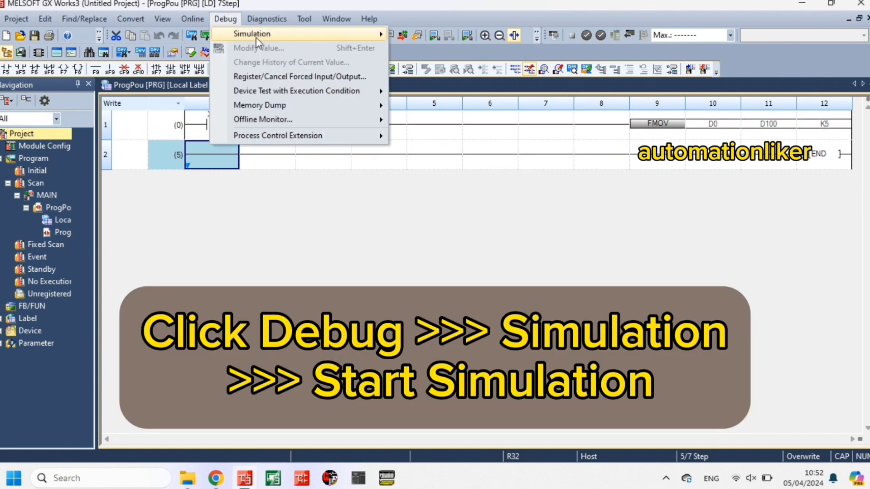
mouse_move(272, 34)
click(472, 36)
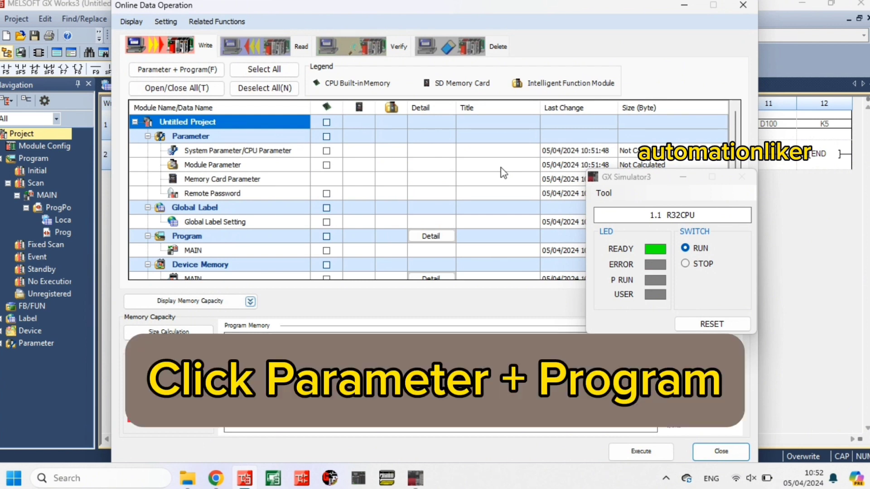
- Write the parameters and program to the simulated PLC and return to the monitored ladder
click(181, 72)
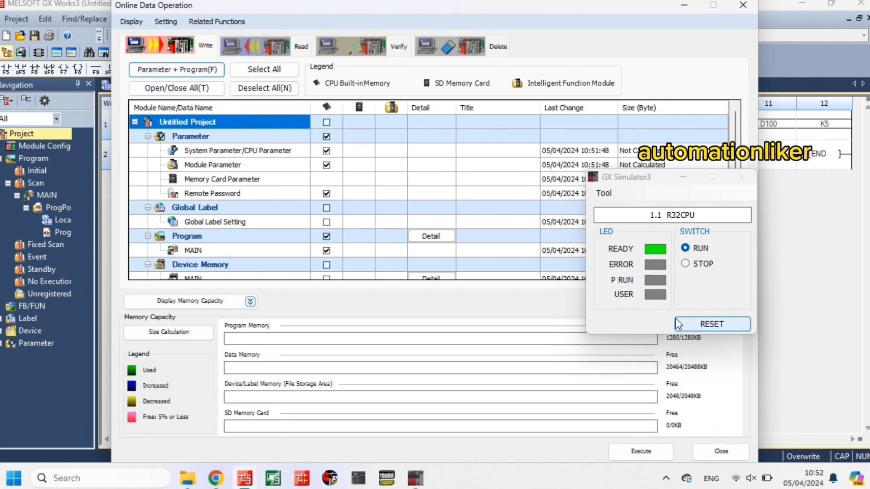
click(683, 177)
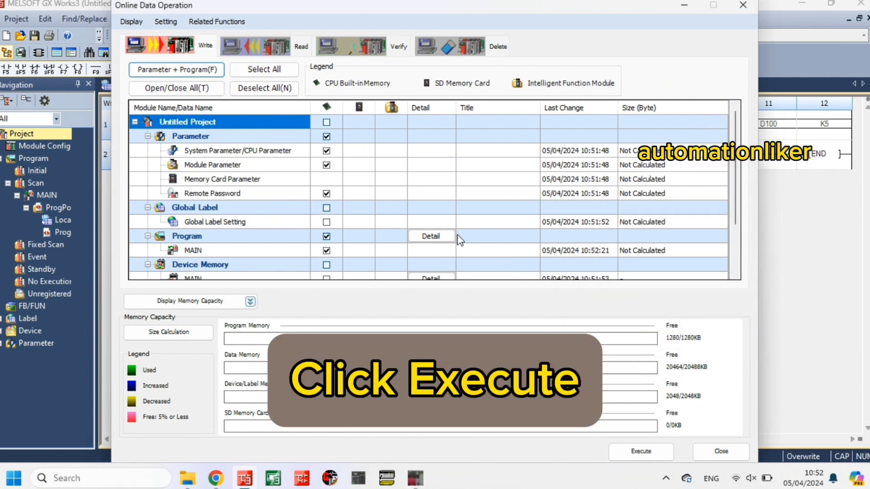
click(663, 453)
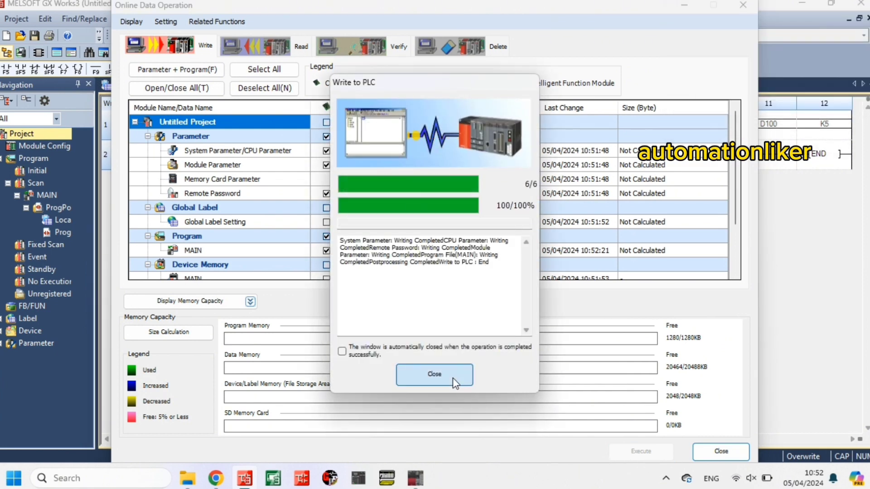
click(455, 383)
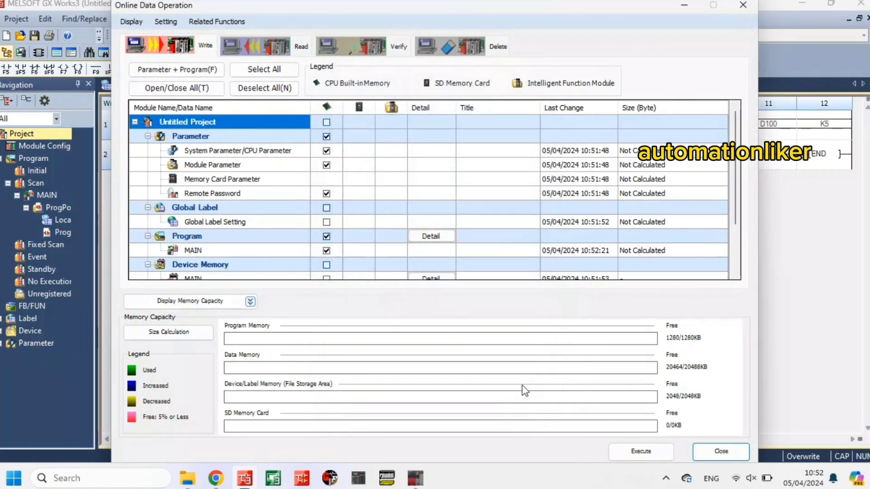
click(730, 451)
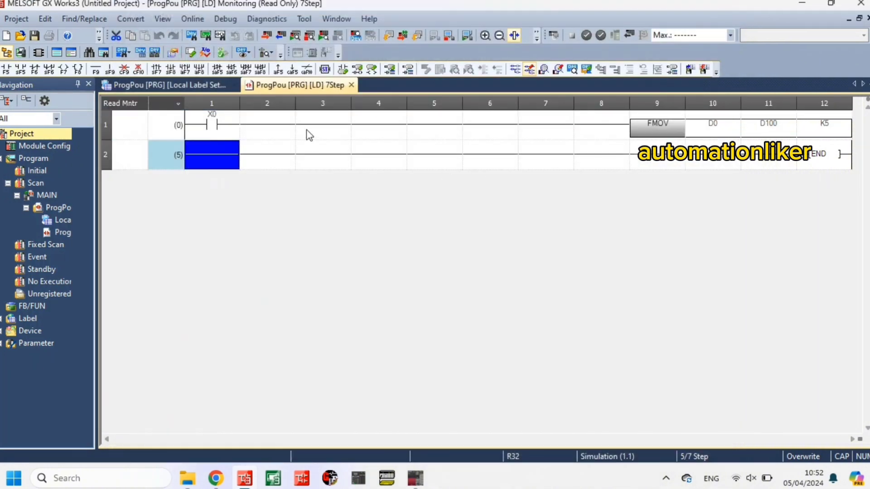
click(309, 135)
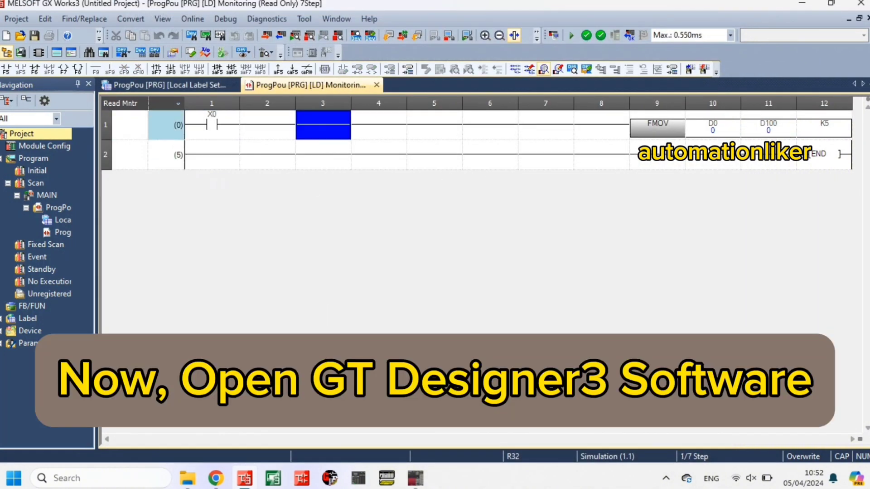
- Open GT Designer3 and start a new GOT2000 project with GOT type GT27**-V (640x480) and horizontal setup direction
click(273, 476)
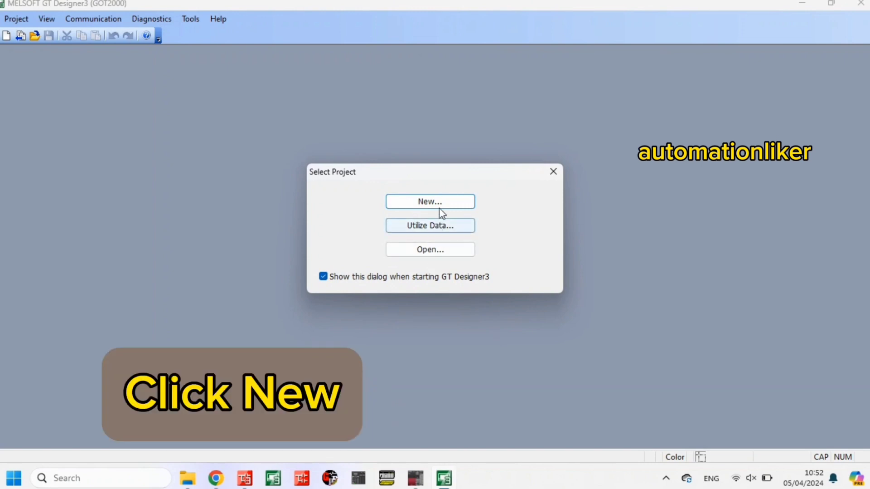
click(442, 211)
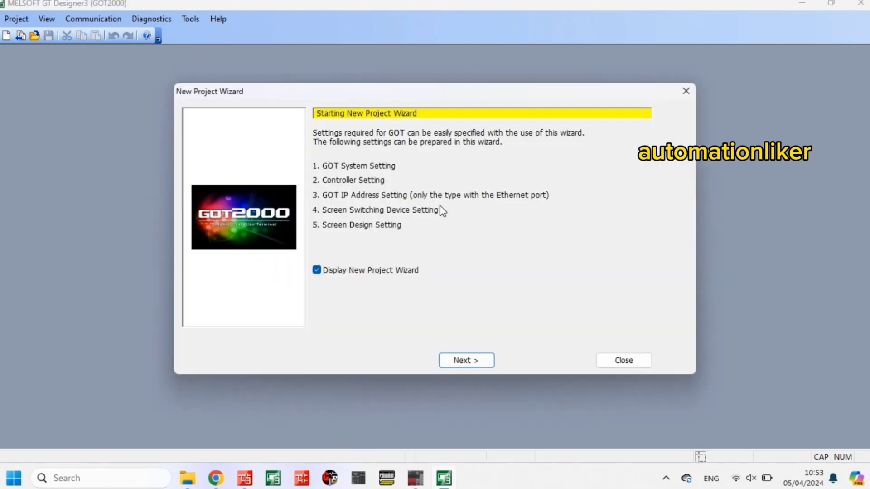
click(468, 362)
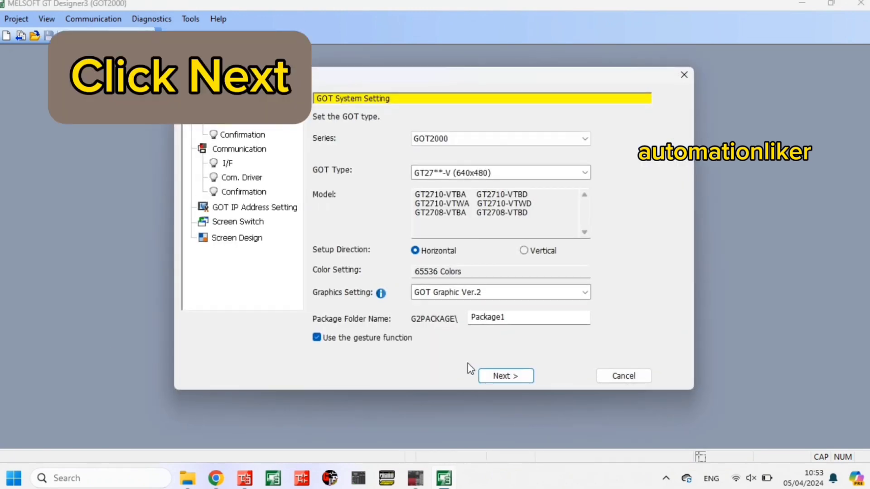
click(494, 375)
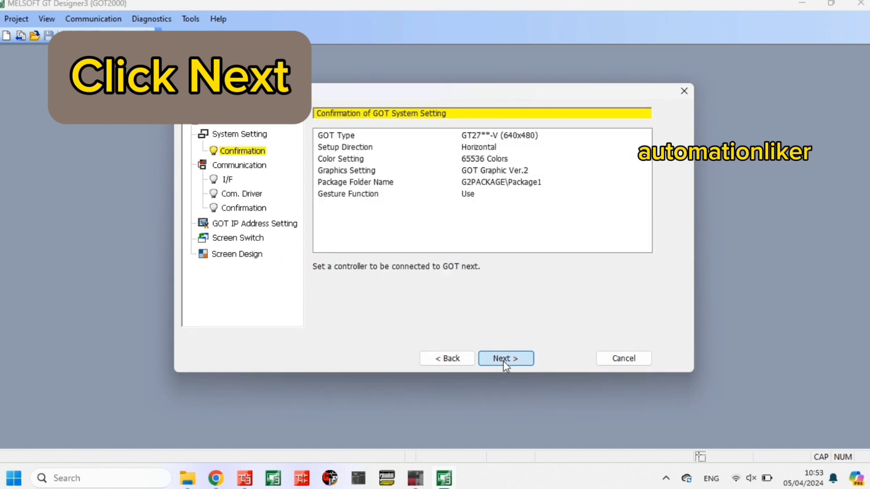
click(504, 359)
- Accept the default Ethernet communication driver for MELSEC iQ-R, the default GOT IP address and the default screen switching devices
click(506, 359)
click(506, 358)
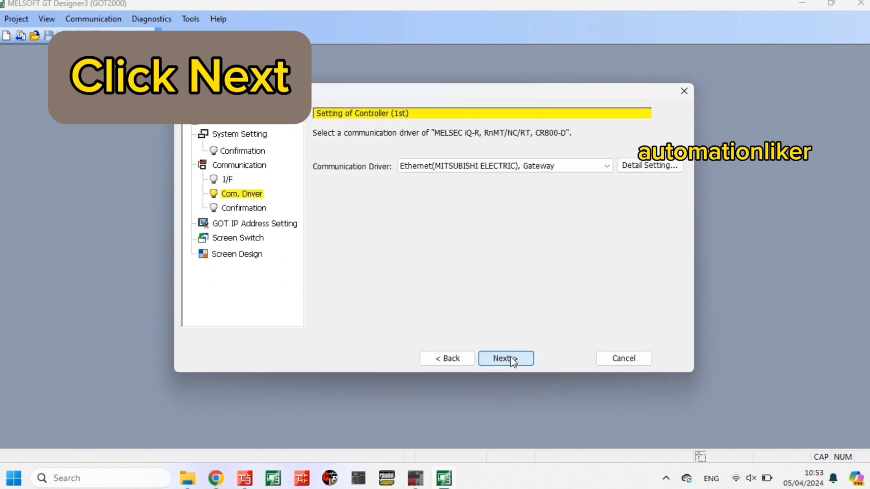
click(506, 358)
click(511, 359)
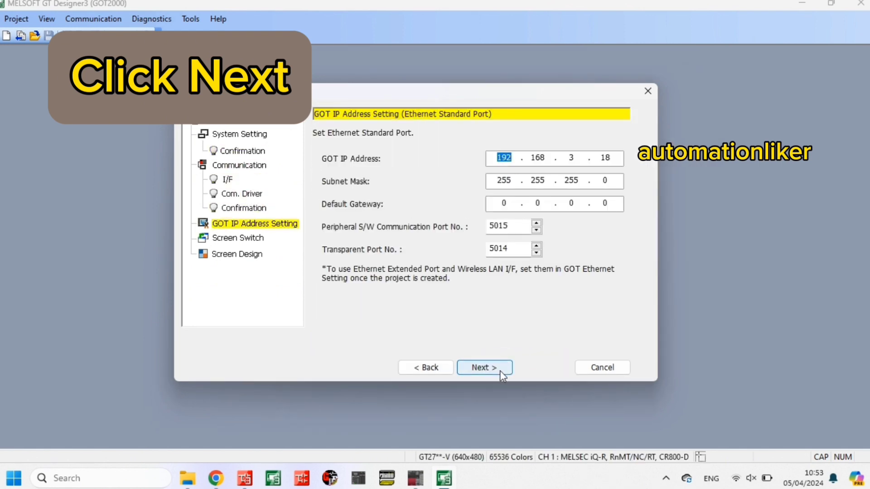
click(503, 363)
click(505, 360)
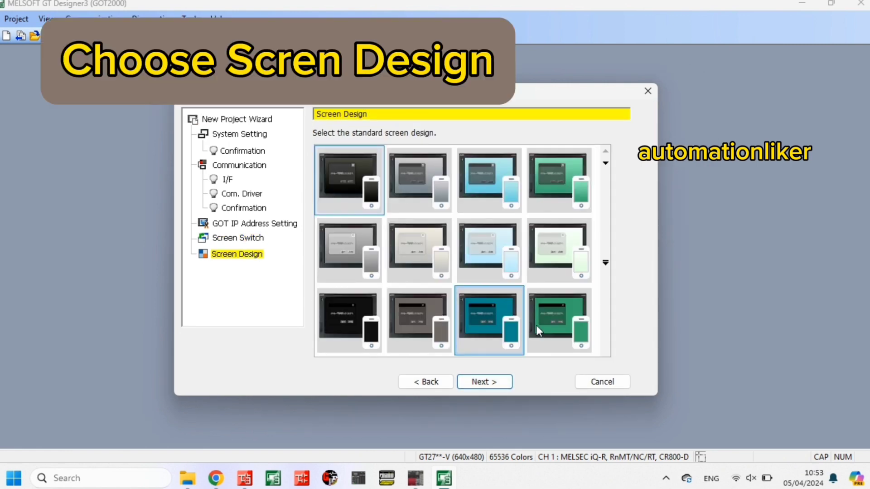
- Choose the light green standard screen design in the second row and finish creating the project
click(553, 266)
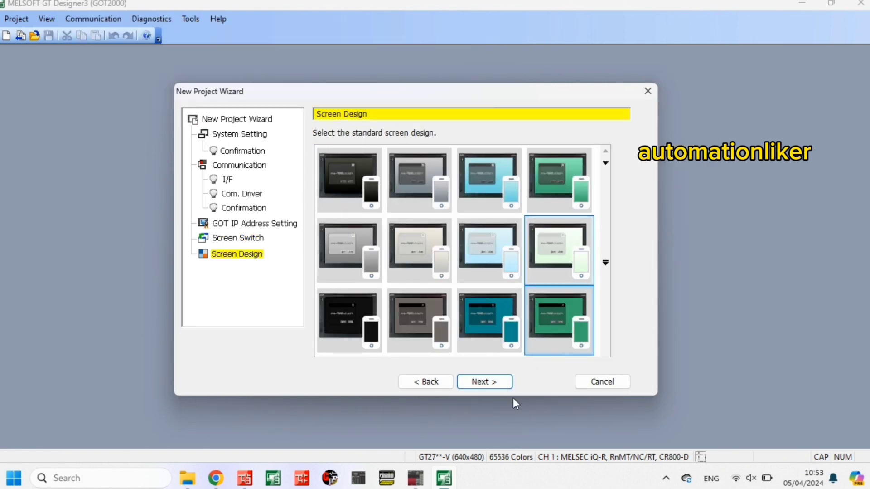
click(477, 383)
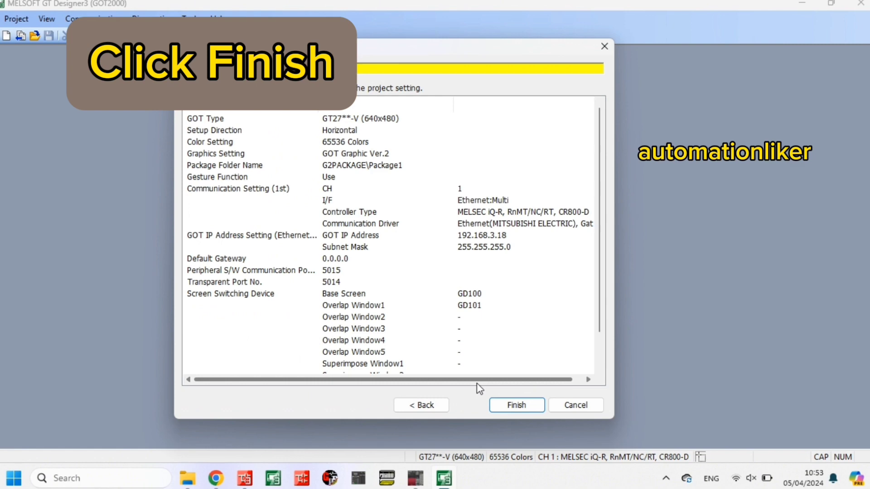
click(517, 408)
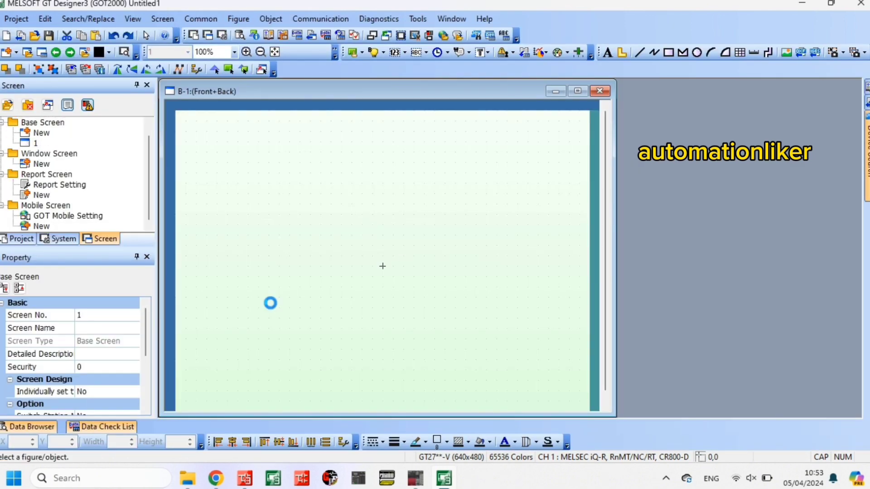
- Maximize the base screen B-1 window and place a switch about 69 by 52 dots near the screen's upper-left corner
double_click(348, 118)
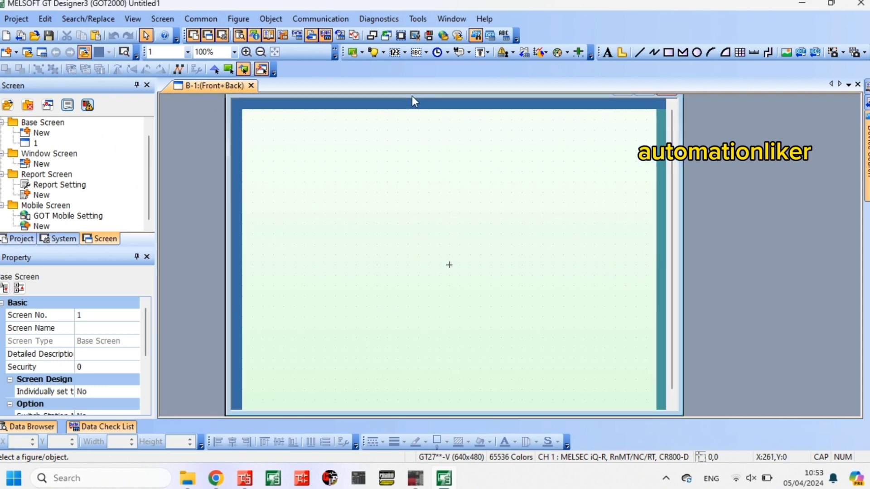
click(354, 52)
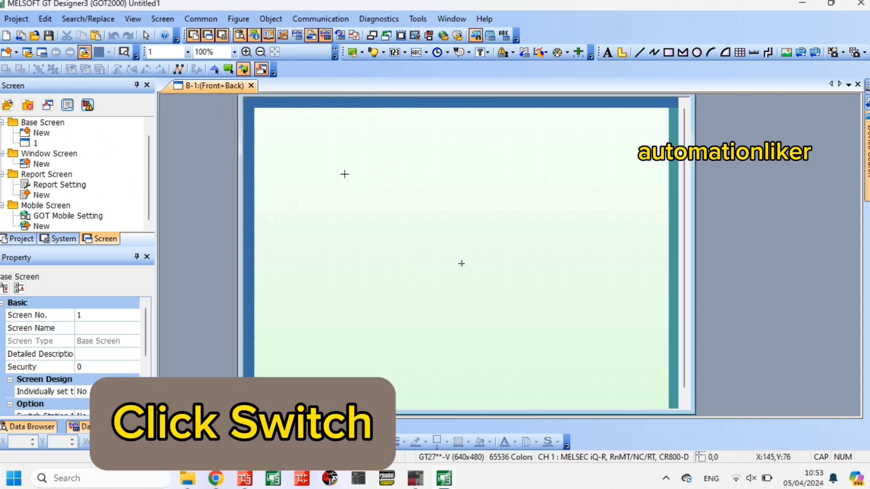
drag(284, 137, 327, 170)
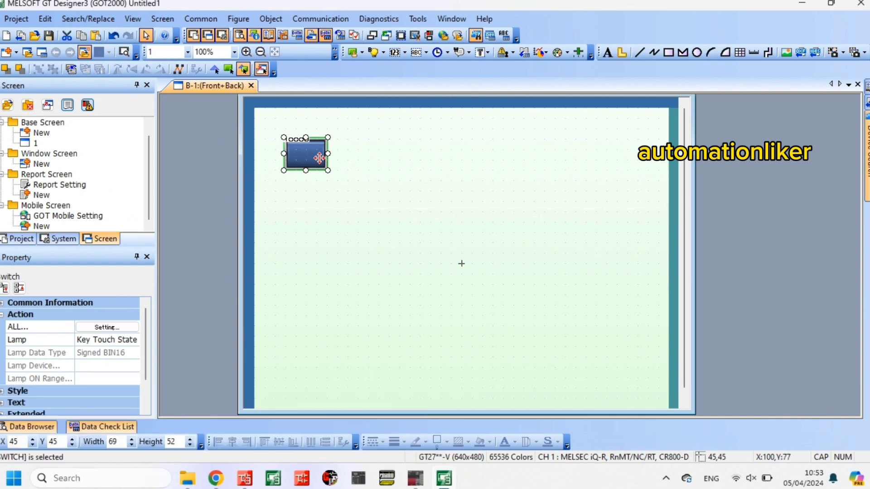
- Add a momentary bit action on device X0 to the new switch
double_click(320, 158)
click(573, 85)
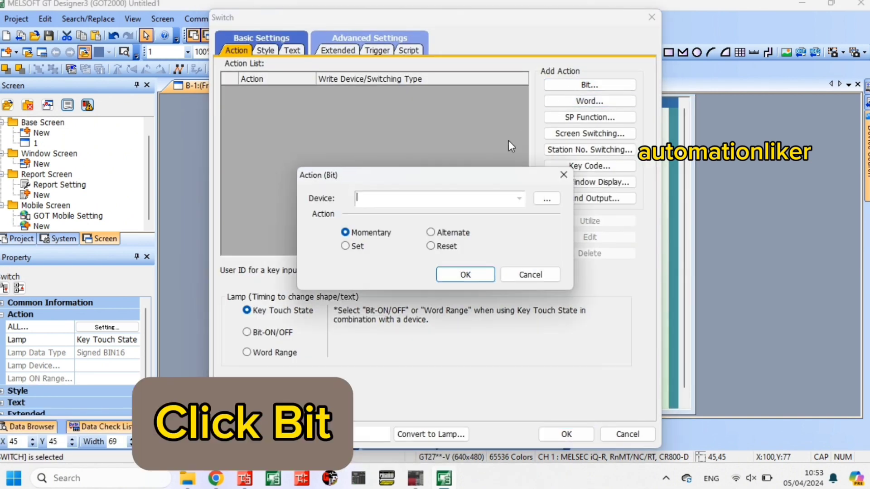
text(X0)
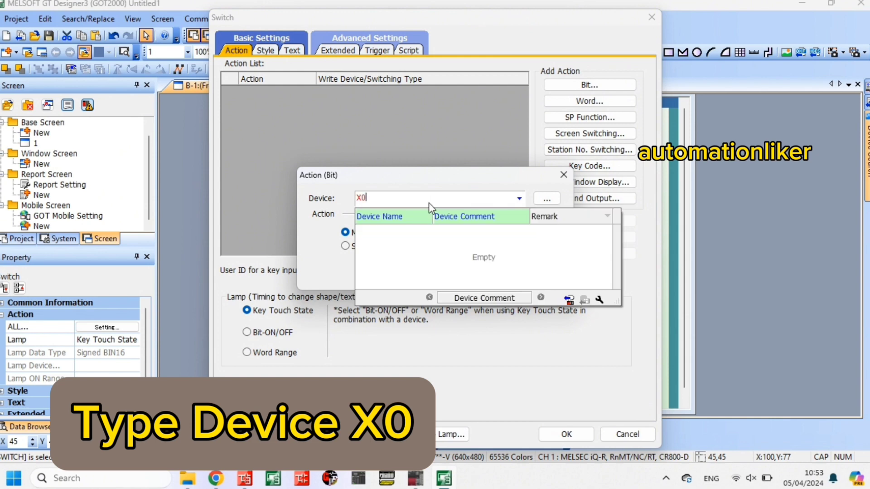
click(467, 274)
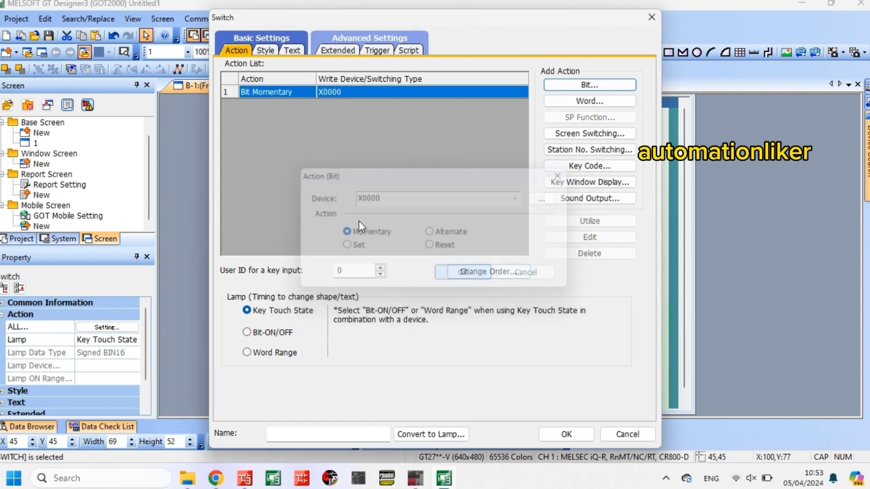
- Set the switch's shape color to green for both the key touch OFF and ON states
click(274, 47)
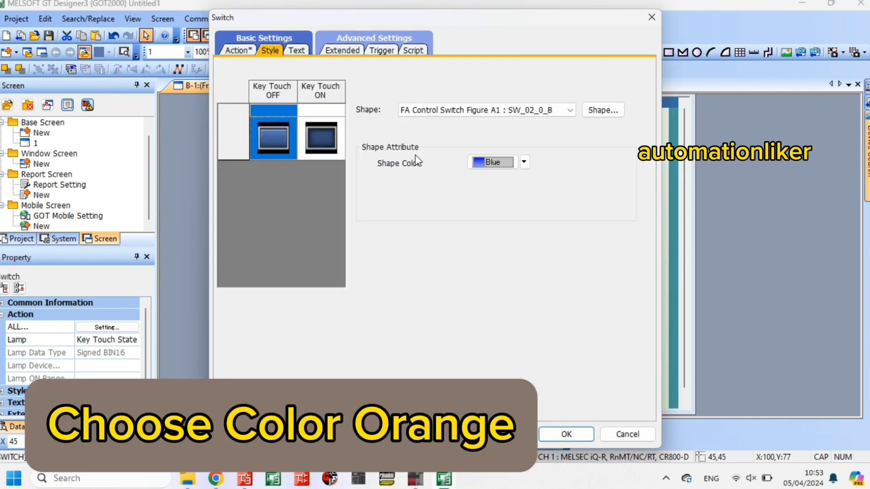
click(525, 162)
click(504, 236)
click(321, 138)
click(525, 162)
click(507, 236)
- Set the switch's shape color to Orange for both the key touch OFF and ON states
click(288, 135)
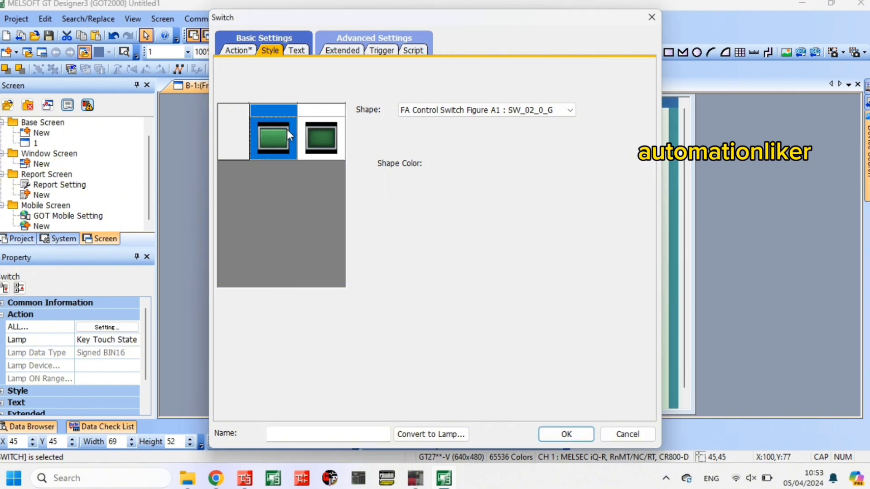
click(525, 162)
click(498, 250)
click(321, 138)
click(525, 162)
click(499, 250)
- Label the switch "FMOV START" on two lines and set the text color to black
click(303, 52)
click(524, 228)
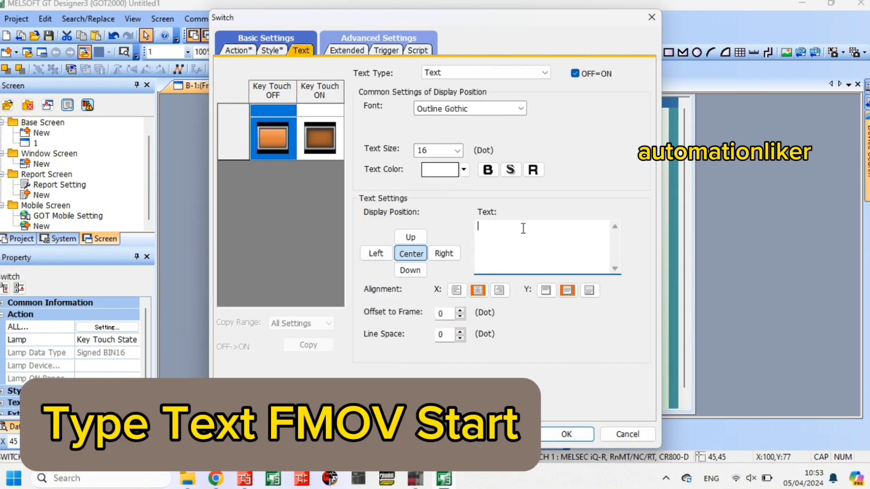
text(FMOV)
key(Return)
text(START)
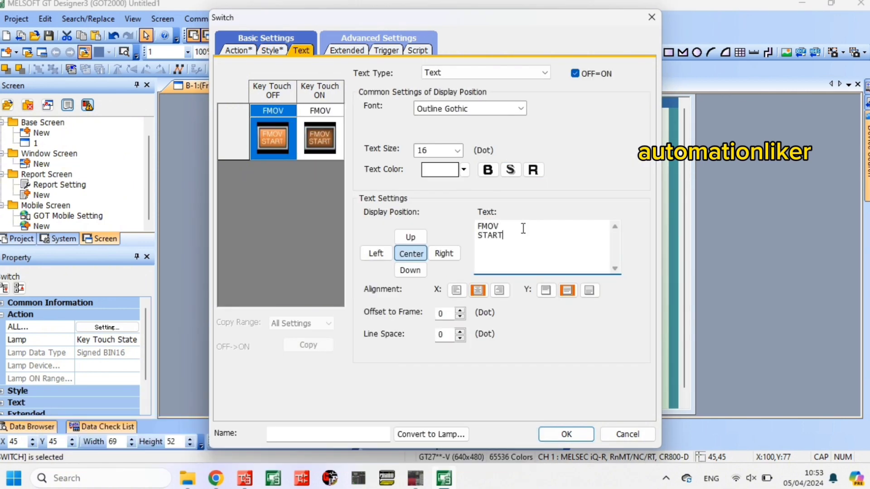
click(463, 169)
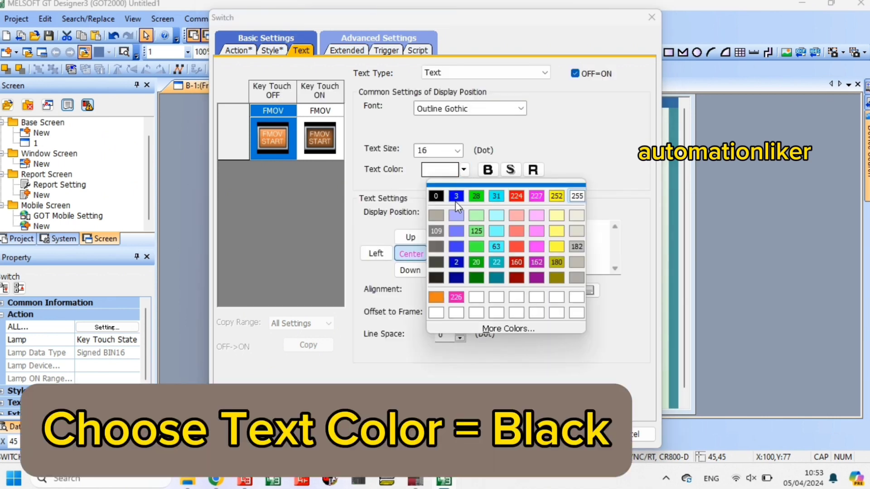
click(437, 196)
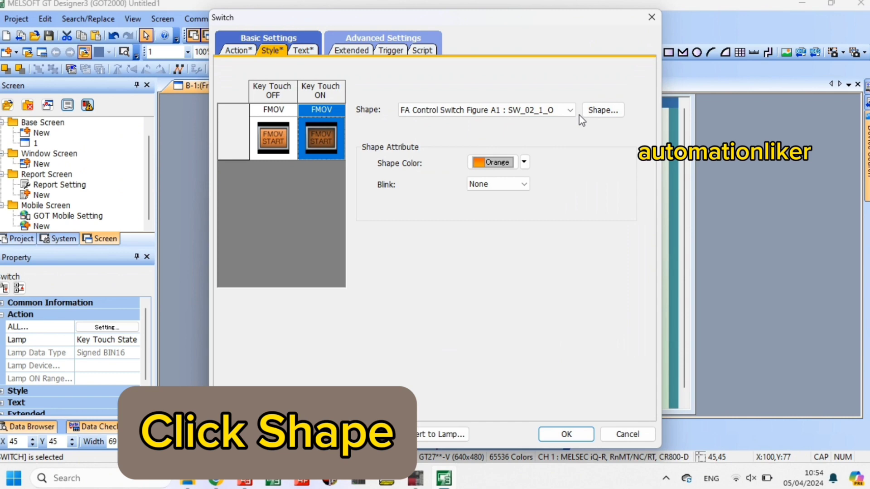
- Change the switch's key touch ON shape to the lit square L_02_1_O from FA Control Lamp Figure A1 and apply the switch settings
click(584, 114)
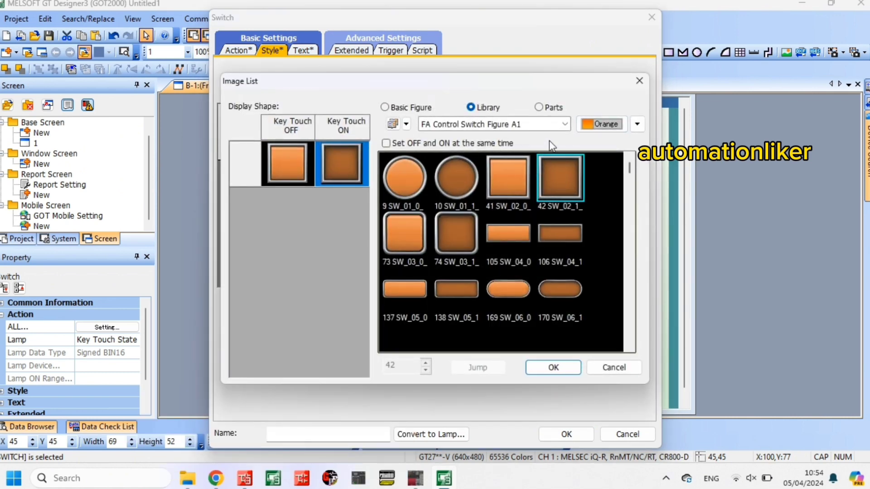
click(565, 123)
scroll(513, 156, up, 1)
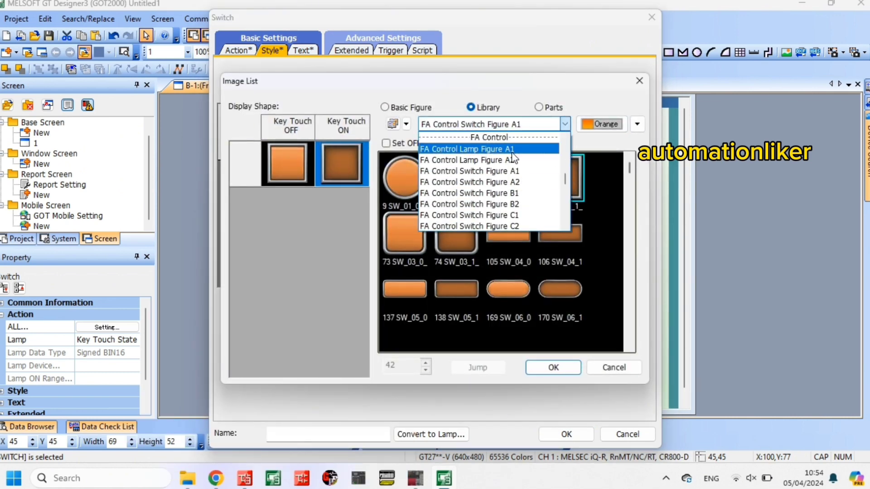
click(513, 153)
click(576, 184)
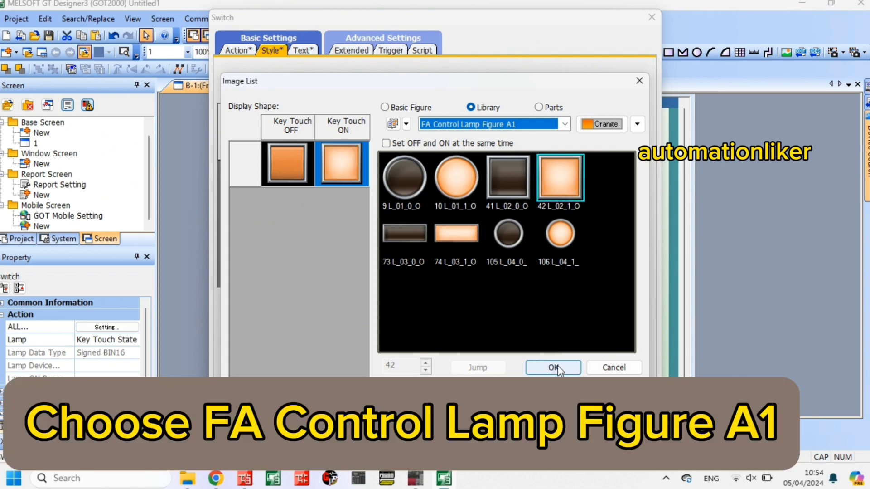
click(554, 367)
click(578, 445)
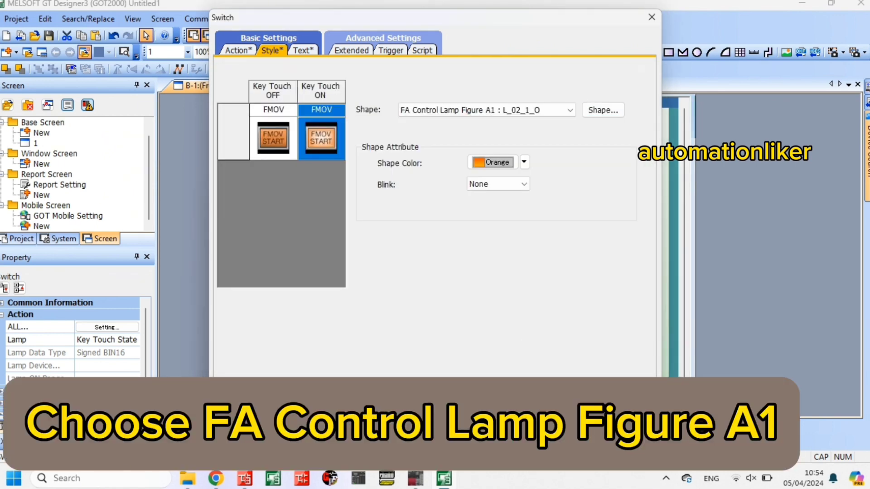
click(355, 230)
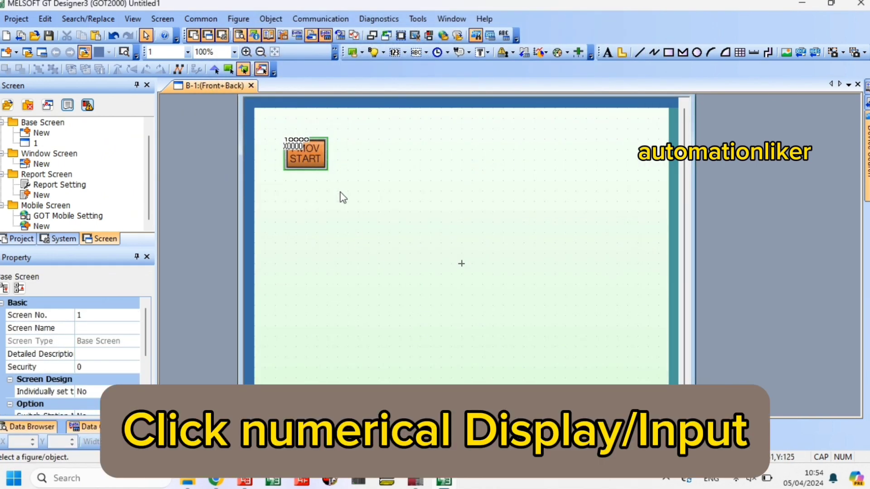
- Place a numerical display about 112 dots wide beside the FMOV START switch and make it a Numerical Input for device D0
click(395, 52)
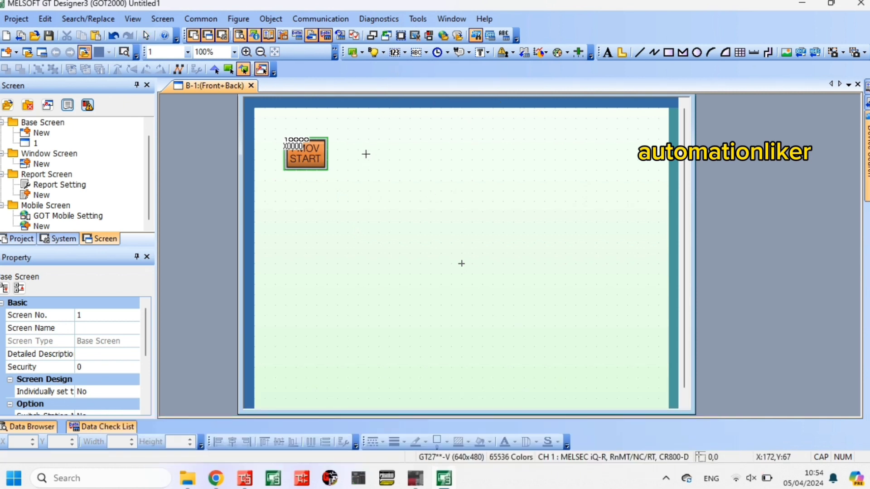
drag(359, 139, 436, 161)
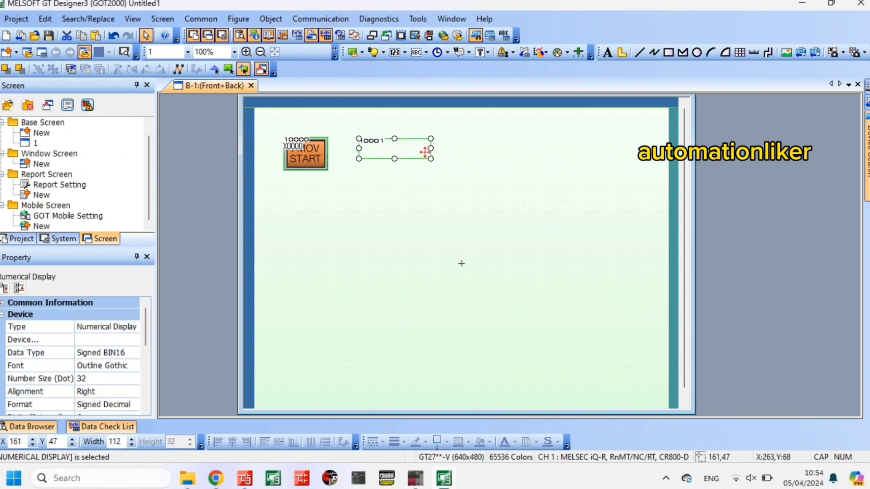
double_click(429, 150)
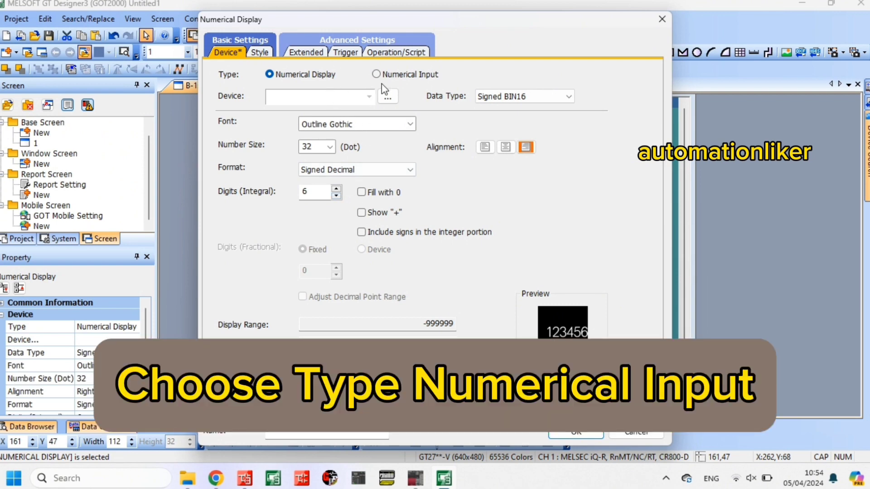
click(379, 76)
click(331, 97)
text(D)
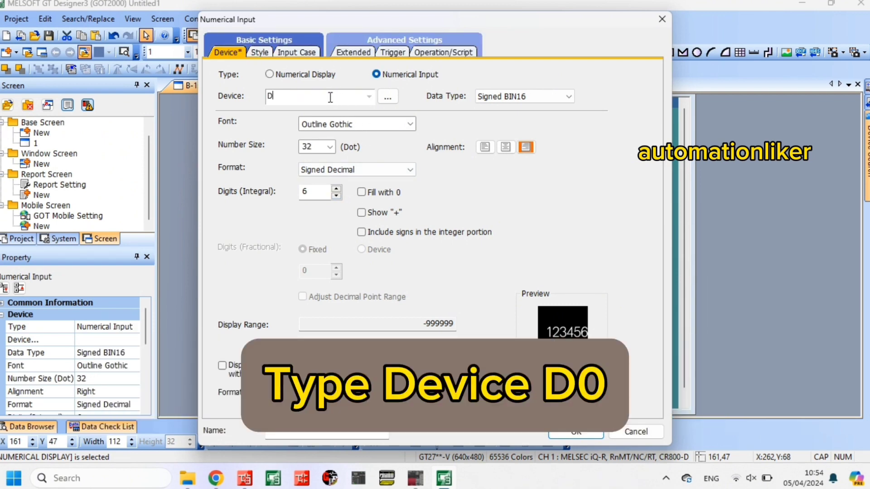
text(0)
click(562, 216)
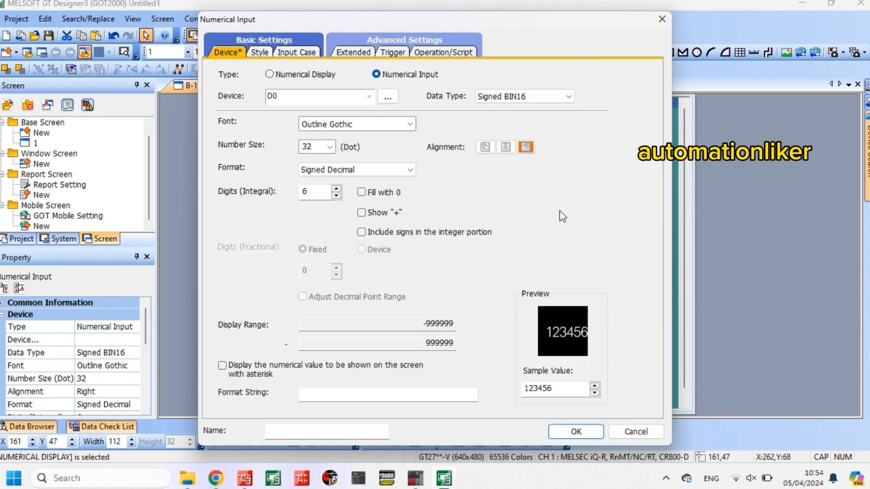
- Style the D0 numerical input with shape Square_3D_Fixed Width : Rect_2, white shape color and black numerical color
click(266, 53)
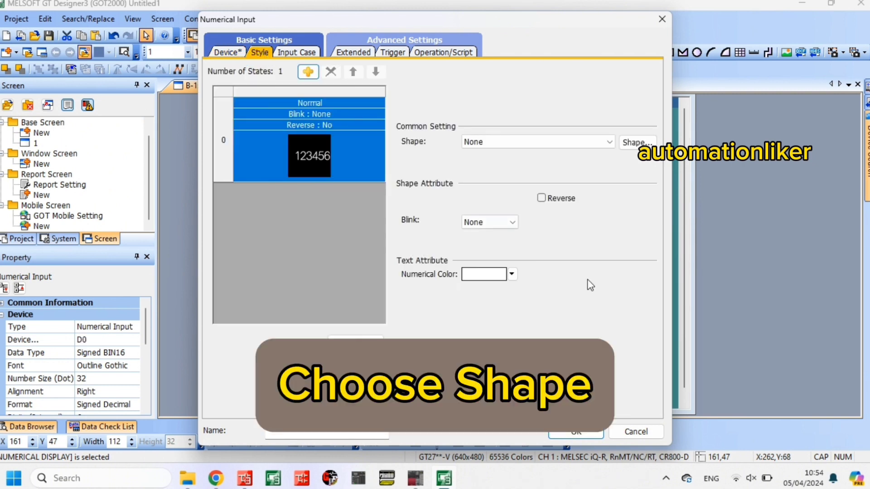
click(589, 142)
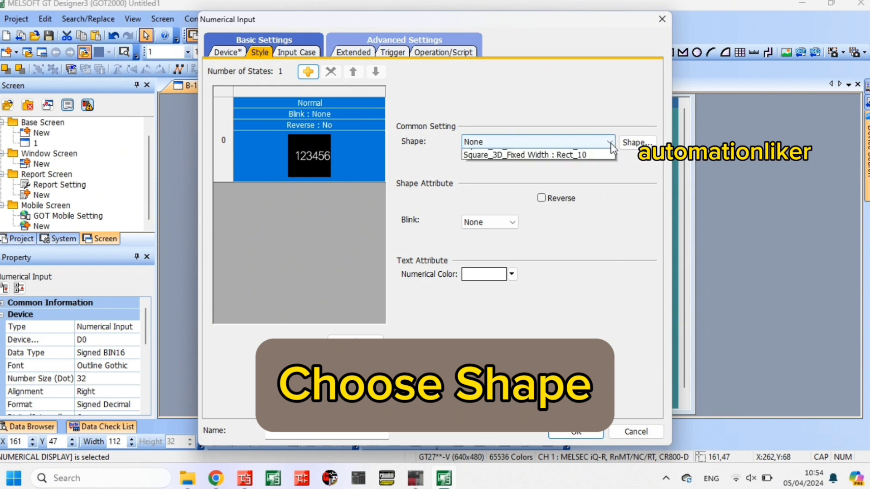
click(546, 166)
click(512, 198)
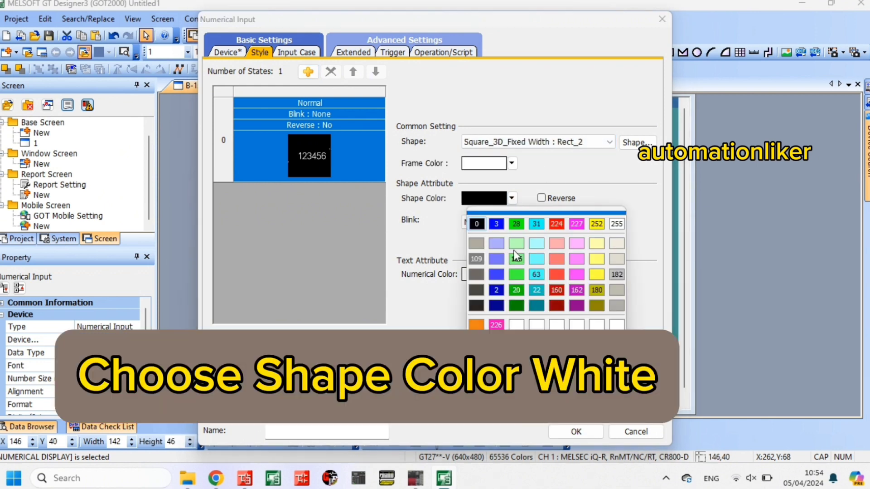
click(621, 226)
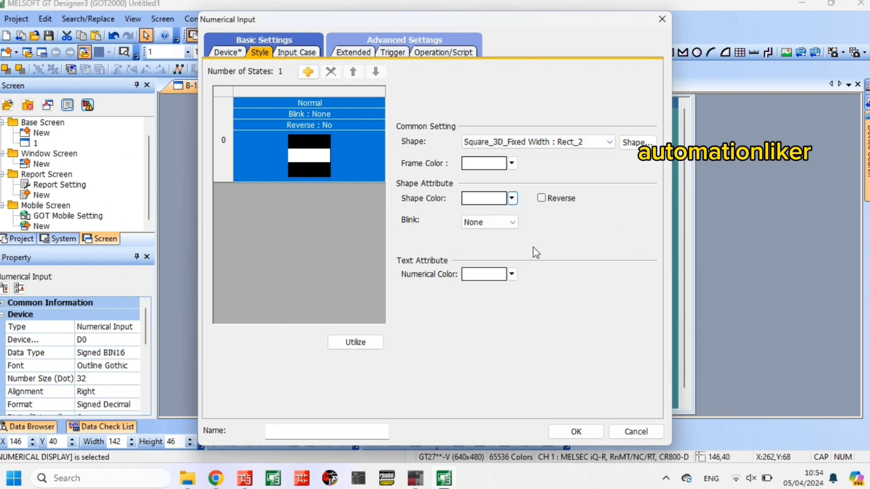
click(513, 274)
click(481, 300)
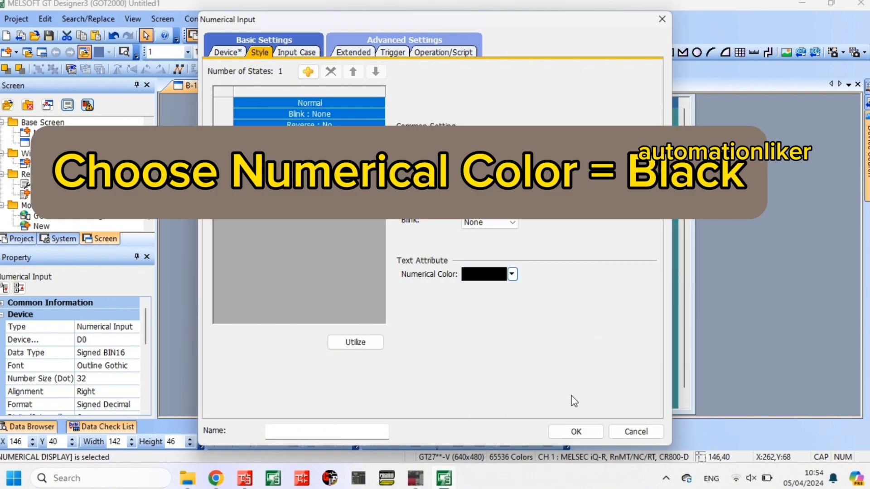
click(576, 431)
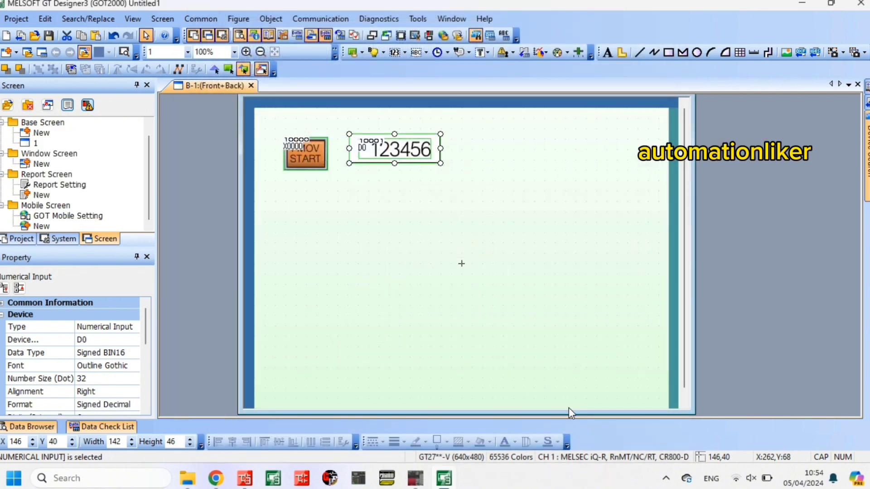
- Change the D0 numerical input's shape color to pink and move it lower, below and to the right of the FMOV START switch
double_click(435, 152)
click(261, 52)
click(513, 198)
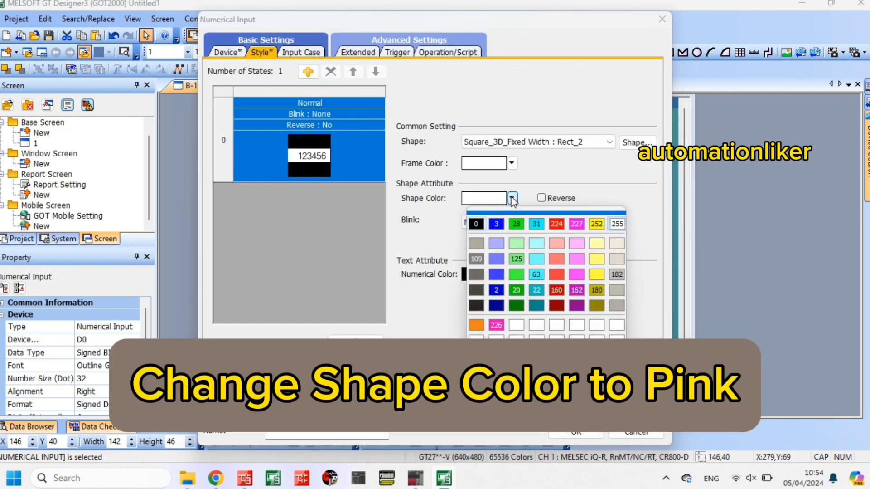
click(576, 275)
click(574, 431)
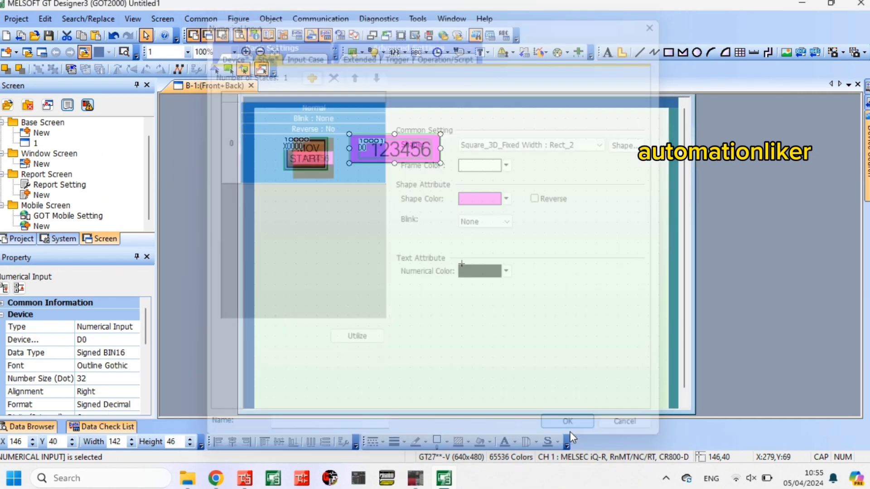
drag(411, 154, 422, 198)
click(495, 189)
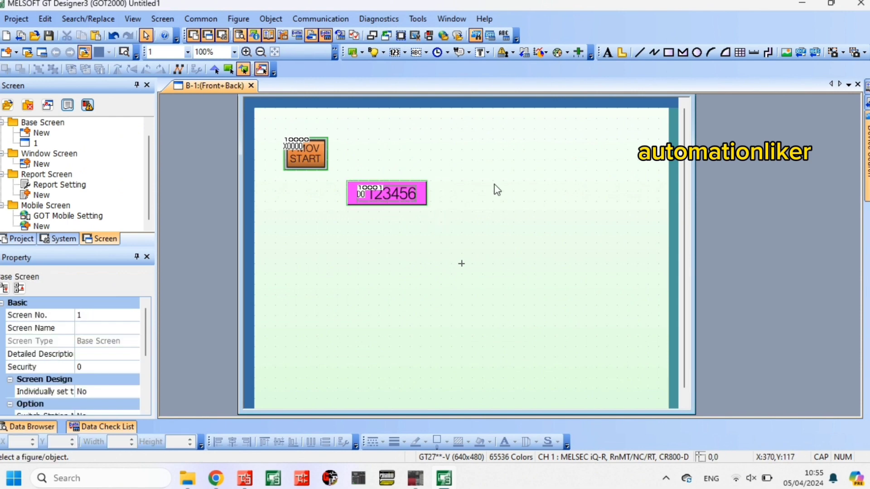
- Add the text "Data D0" in black directly above the D0 numerical input
click(608, 52)
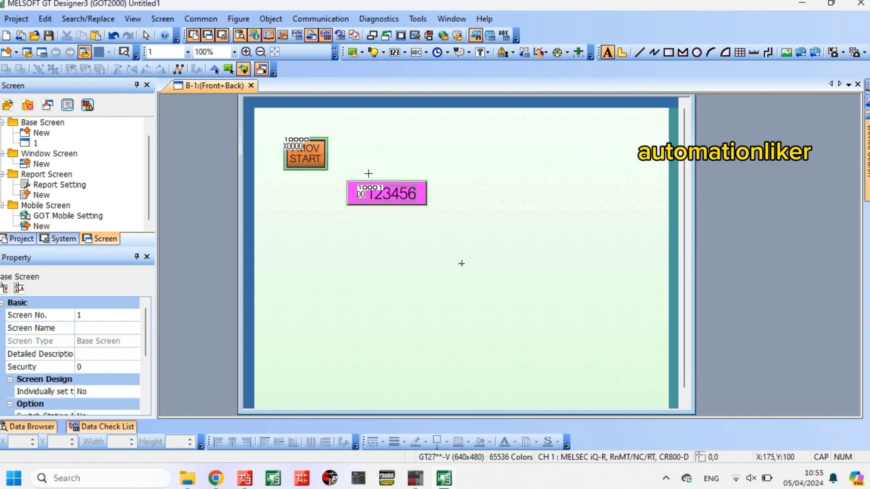
click(369, 169)
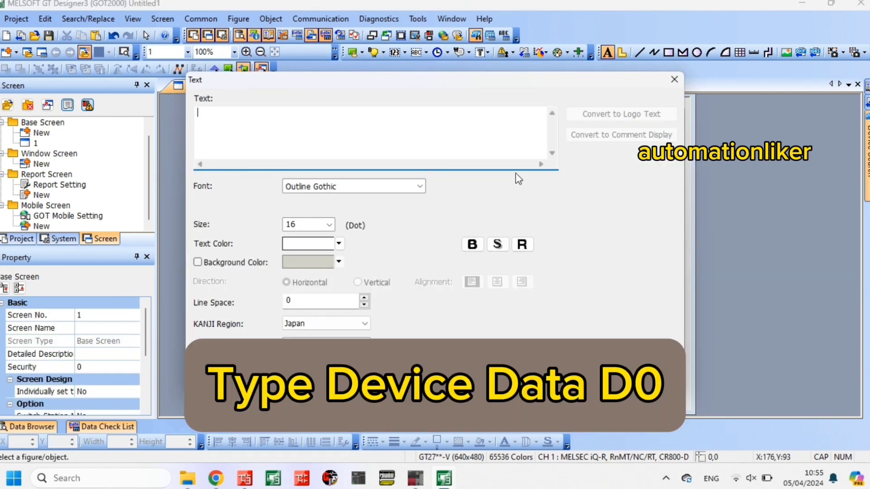
text(Data D0)
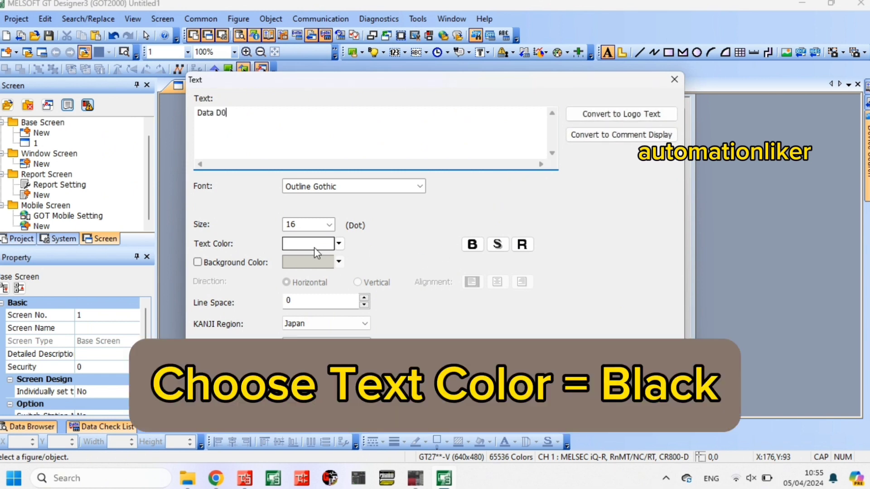
click(339, 244)
click(298, 267)
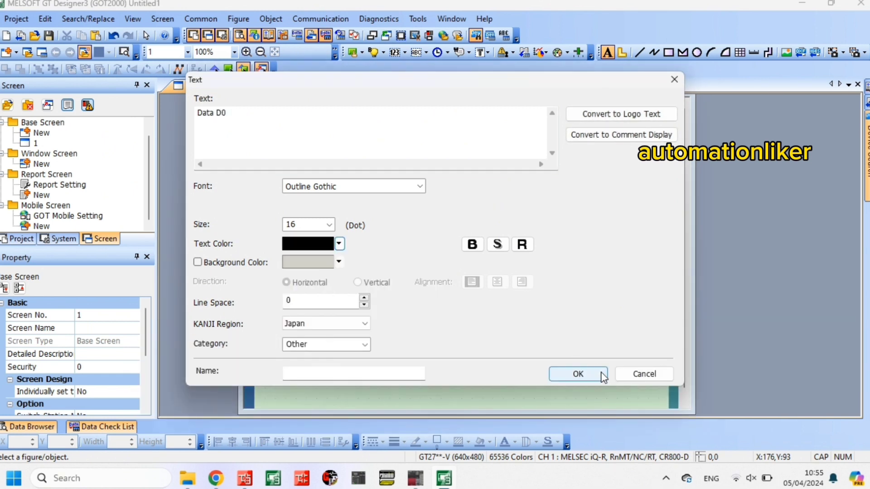
click(603, 375)
click(480, 180)
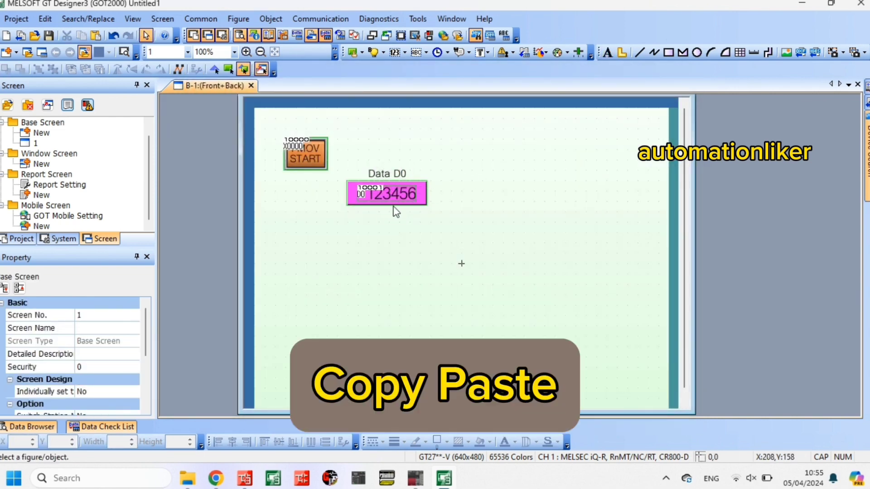
- Copy the Data D0 label and numerical input together and paste them to the upper right, with the field at about X 350, Y 47
drag(341, 164, 442, 236)
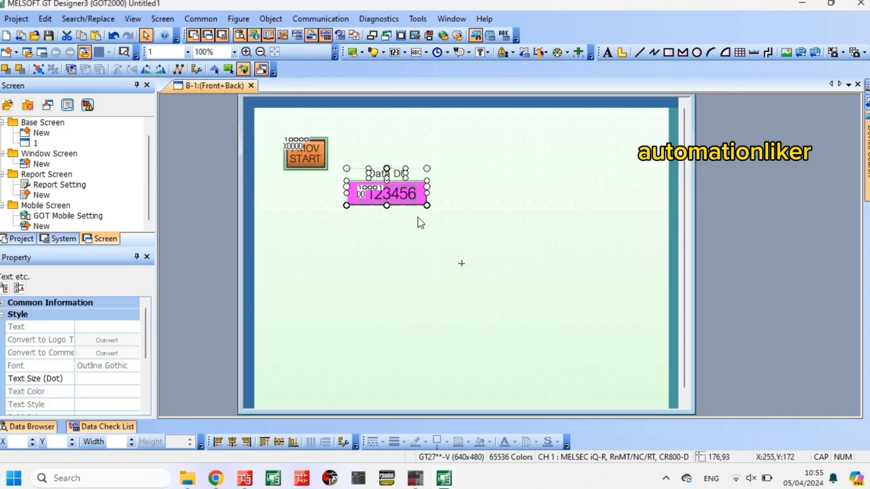
right_click(413, 194)
click(481, 18)
right_click(453, 290)
click(494, 33)
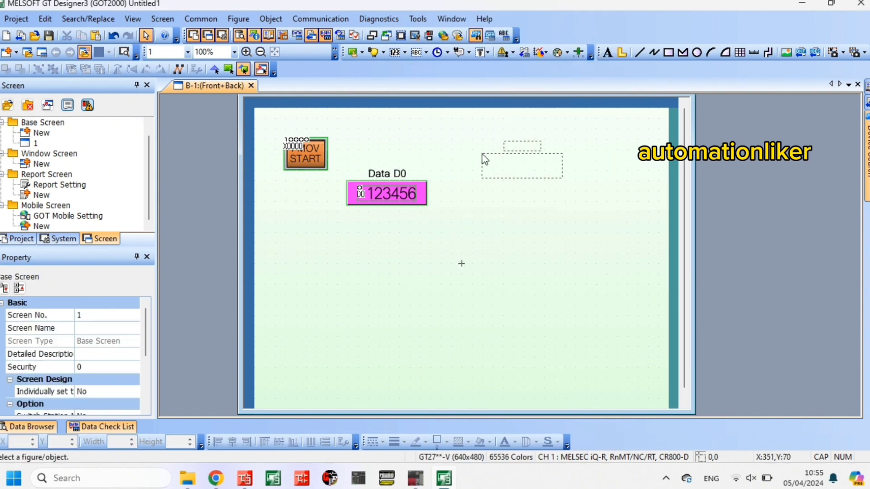
click(484, 144)
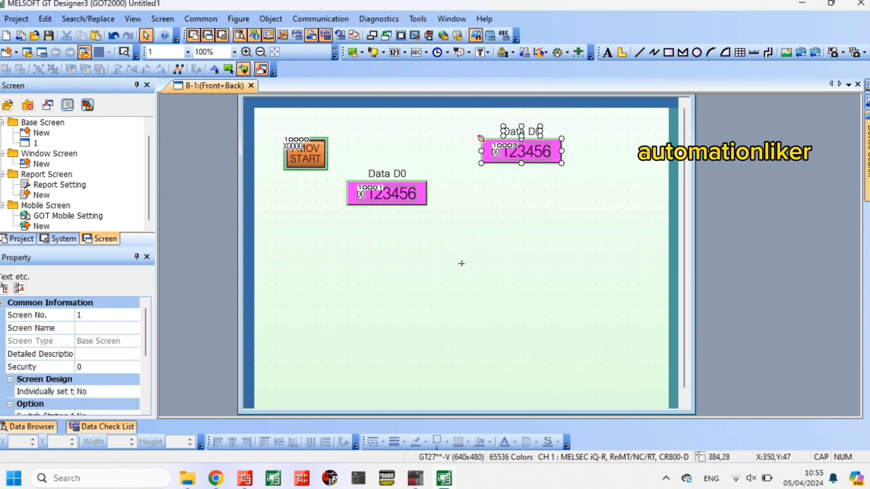
click(538, 243)
- Change the pasted label's text to "Data D100"
double_click(535, 132)
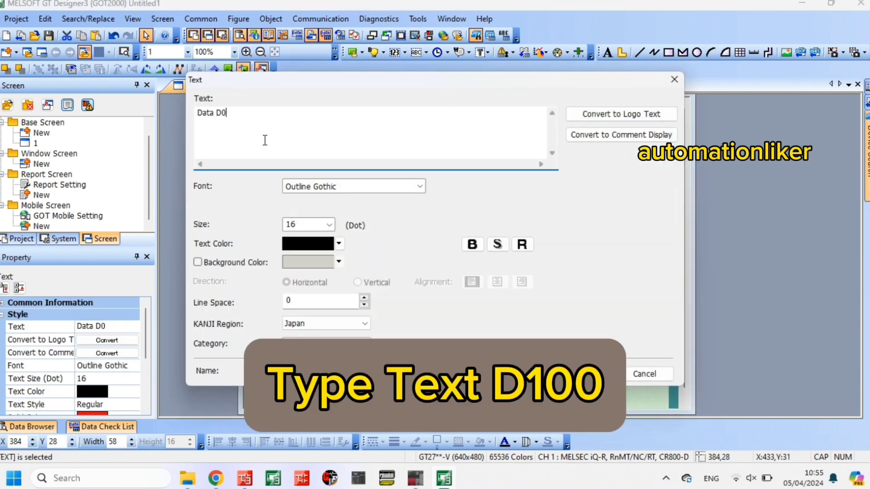
key(BackSpace)
text(100)
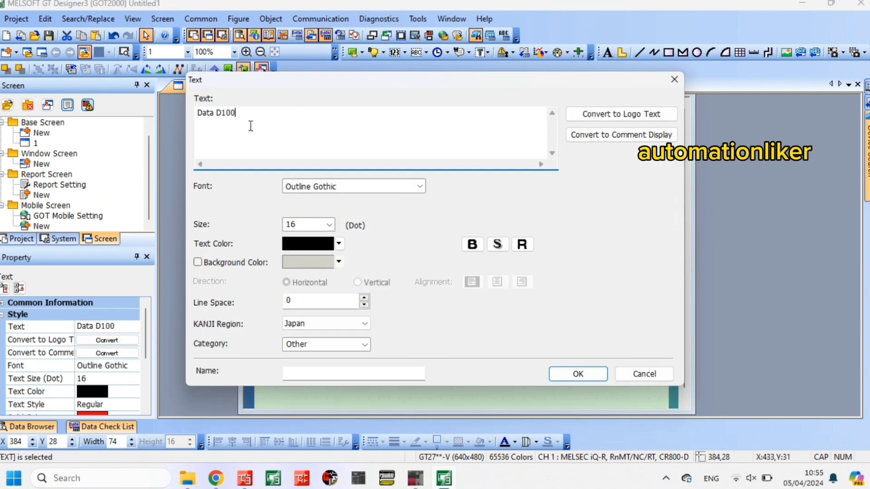
click(557, 379)
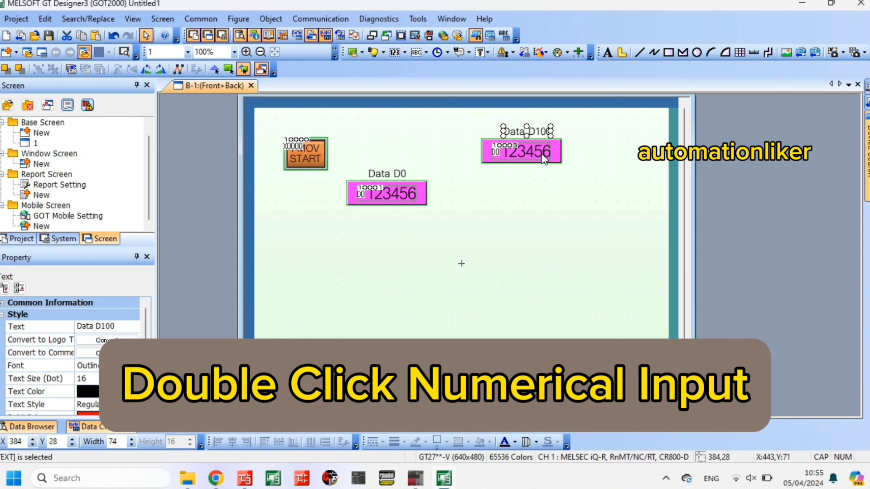
- Turn the field under the Data D100 label into a Numerical Display for device D100 with a yellow shape color
double_click(543, 156)
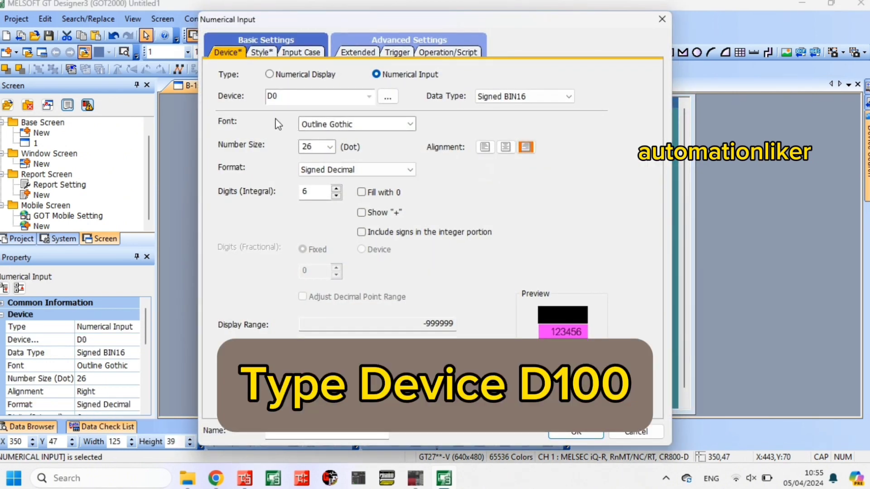
text(100)
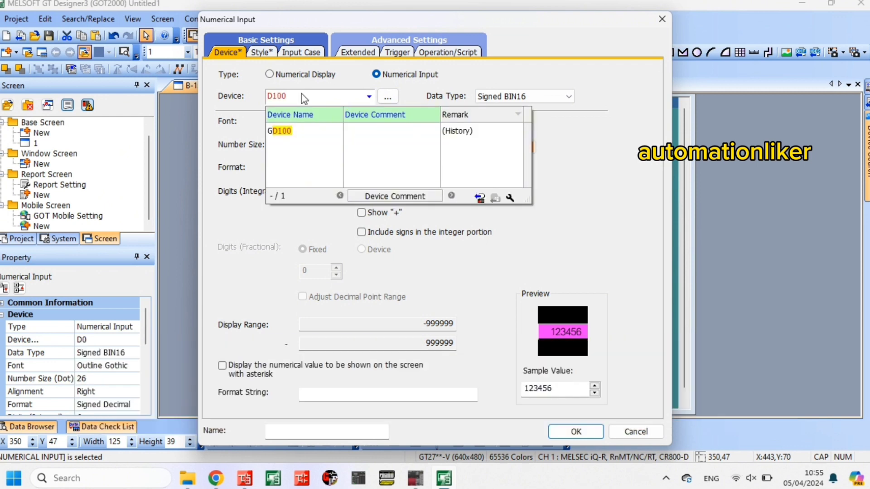
click(271, 74)
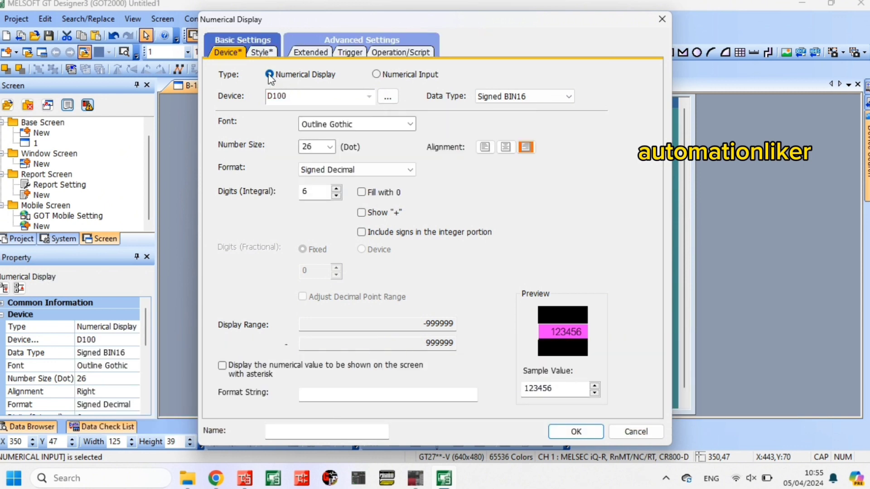
click(262, 53)
click(512, 198)
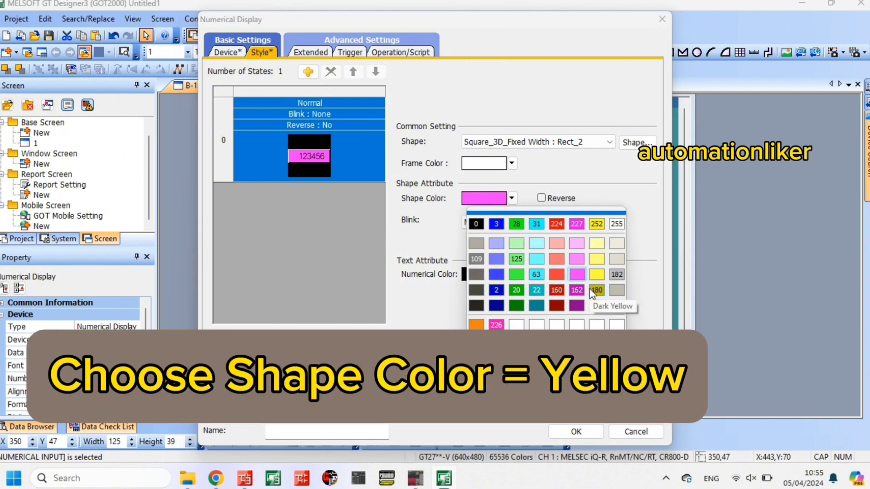
click(597, 276)
click(587, 429)
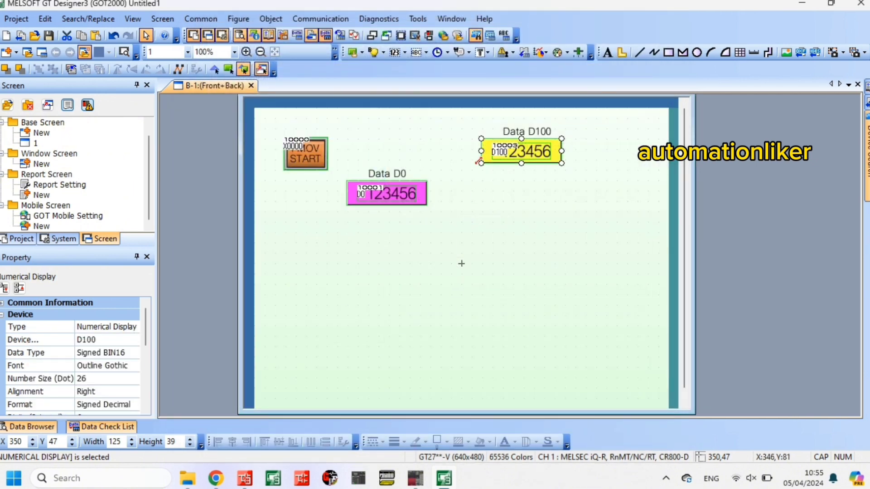
- Change the D100 numerical display's shape color to green
double_click(517, 151)
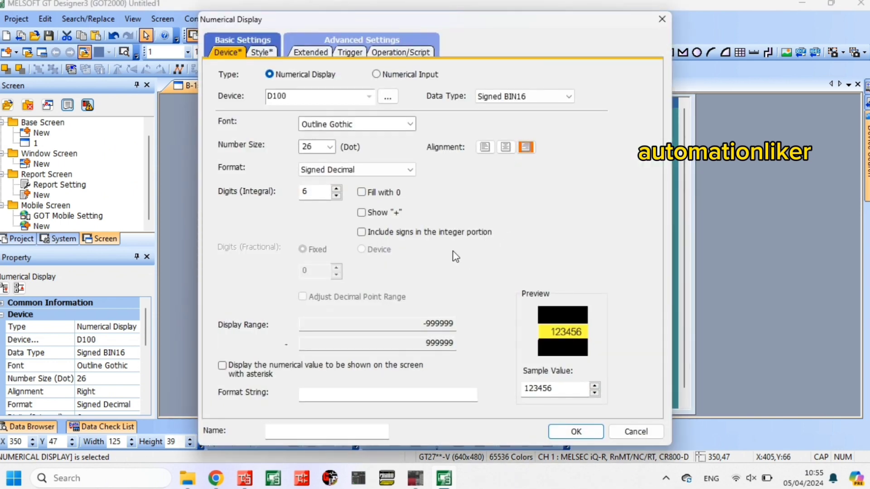
click(261, 53)
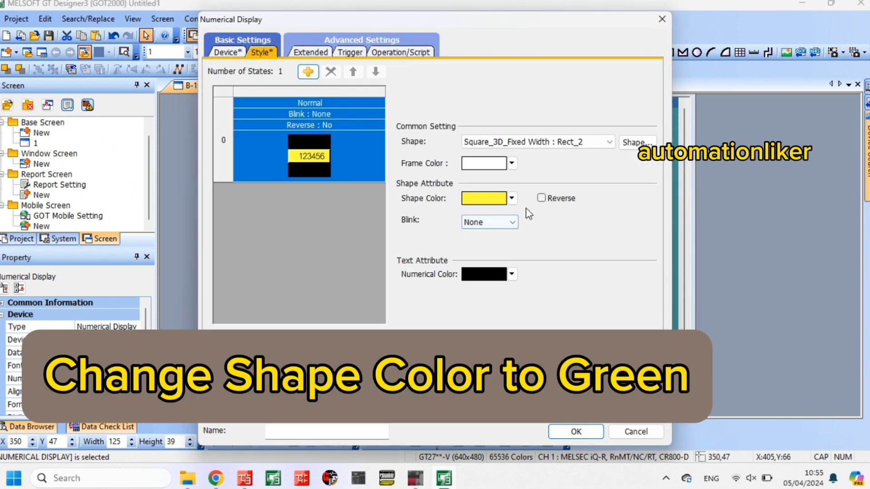
click(512, 198)
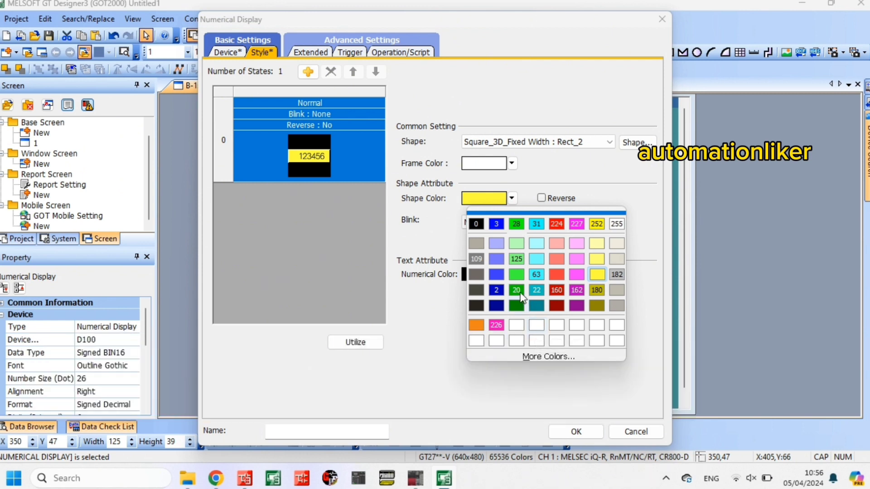
click(516, 274)
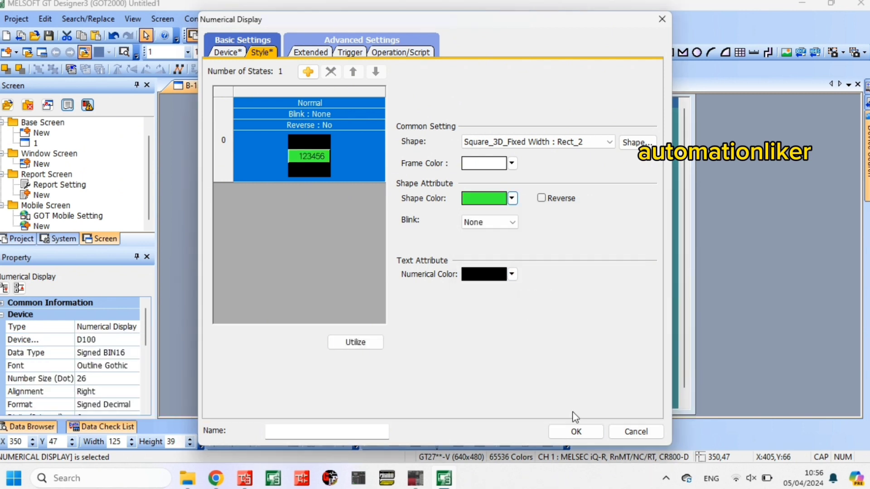
click(576, 431)
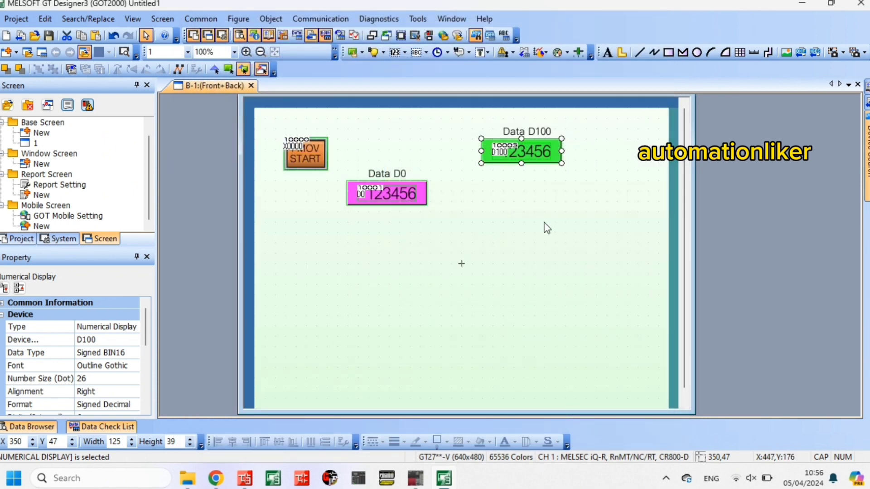
click(547, 228)
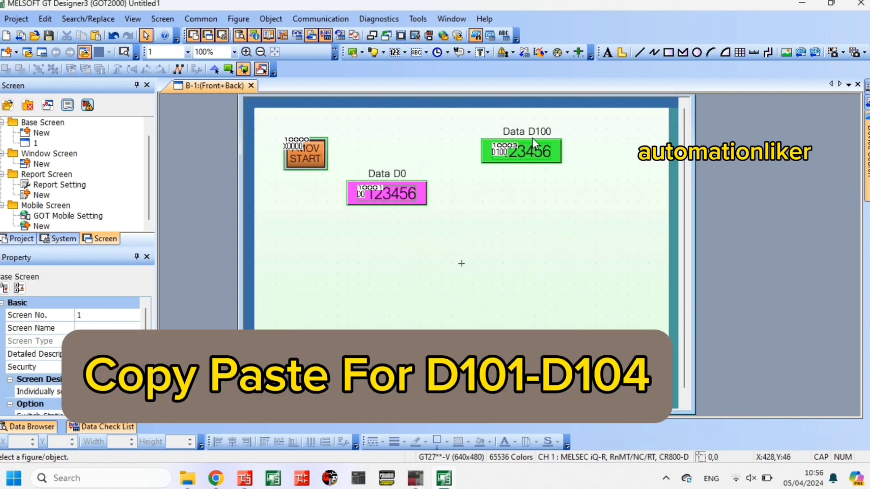
- Nudge the Data D100 label left to center it above its green display
click(532, 133)
key(Left)
key(Left)
key(Left)
key(Left)
key(Left)
key(Left)
key(Left)
key(Left)
key(Left)
click(547, 214)
- Copy the Data D100 label and display together and paste them directly below the original, left-aligned with it
drag(583, 202, 468, 119)
right_click(552, 152)
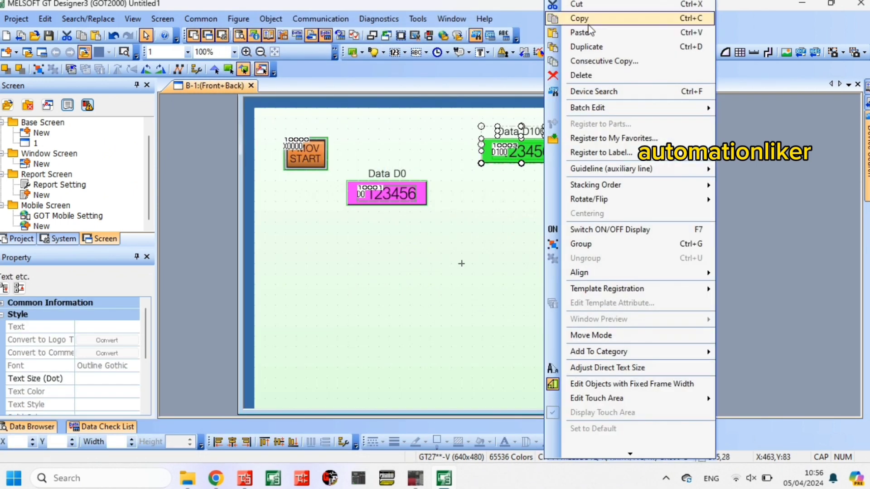
click(583, 18)
right_click(546, 213)
click(581, 31)
click(483, 181)
- Change the pasted label to "Data D101" and set the device of the display beneath it to D101
double_click(520, 173)
click(382, 136)
key(BackSpace)
text(101)
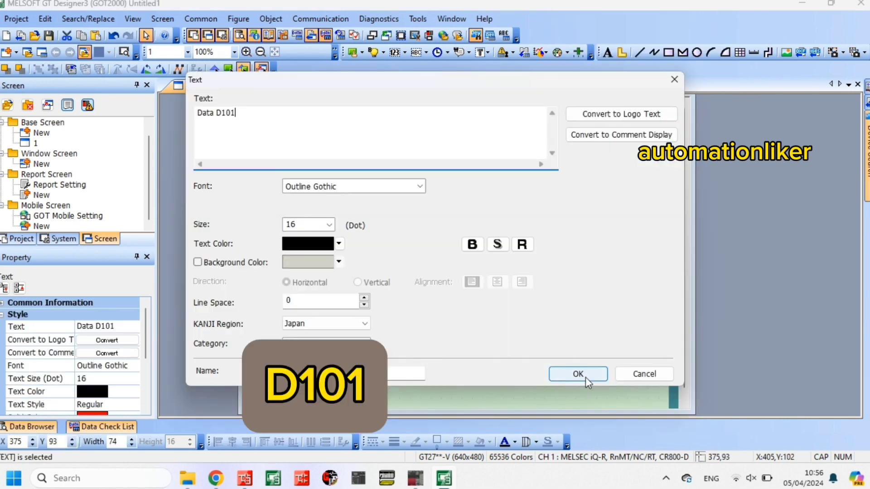
click(586, 377)
double_click(519, 195)
click(330, 94)
key(BackSpace)
text(1)
click(576, 432)
- Copy the D100 and D101 labels and displays together and paste them below, aligned in the same column
drag(578, 218, 469, 120)
right_click(552, 152)
click(583, 18)
right_click(546, 245)
click(580, 32)
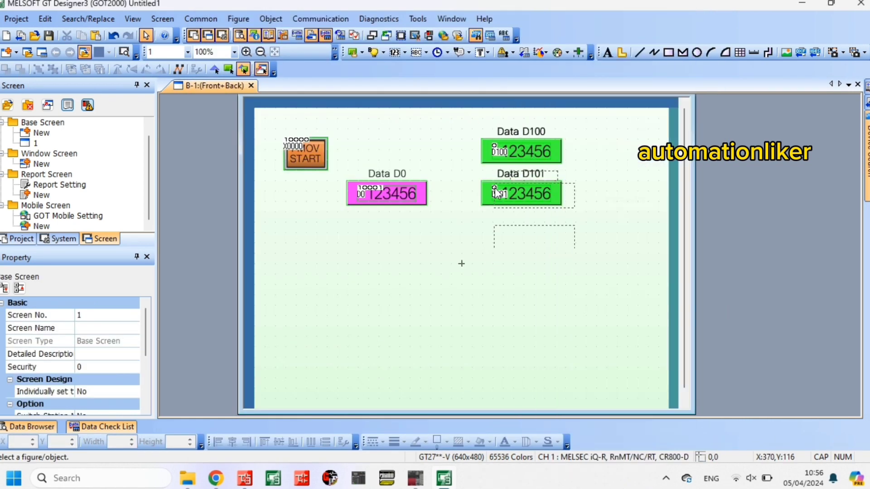
click(482, 226)
- Change the third label in the column to "Data D102" and its display's device to D102
double_click(521, 217)
key(BackSpace)
text(2)
click(579, 373)
double_click(522, 237)
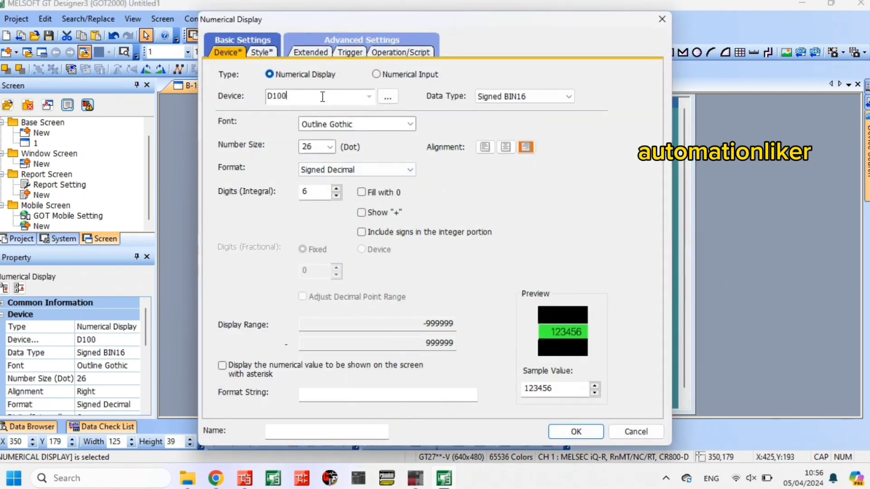
text(2)
click(576, 430)
- Change the fourth label in the column to "Data D103" and its display's device to D103
double_click(520, 259)
key(BackSpace)
text(3)
click(587, 372)
double_click(521, 279)
key(BackSpace)
text(3)
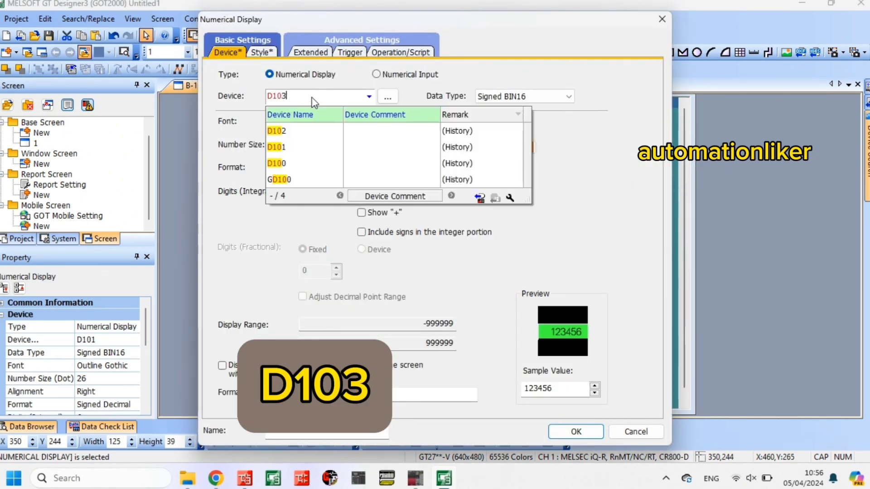
click(575, 431)
- Paste one more label and display pair below the D103 display, aligned with the column at about X 350
right_click(546, 279)
click(575, 31)
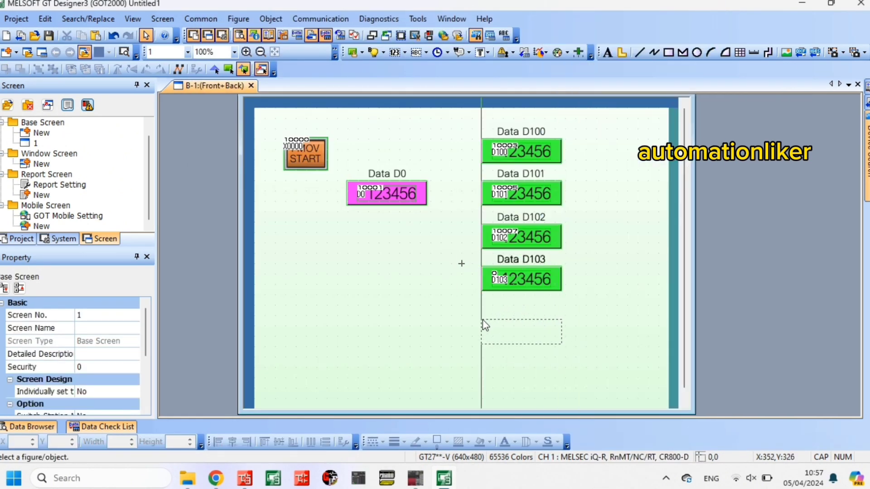
click(484, 317)
- Change the fifth label in the column to "Data D104" and its display's device to D104
double_click(521, 304)
key(BackSpace)
text(4)
click(577, 373)
double_click(521, 325)
key(BackSpace)
text(4)
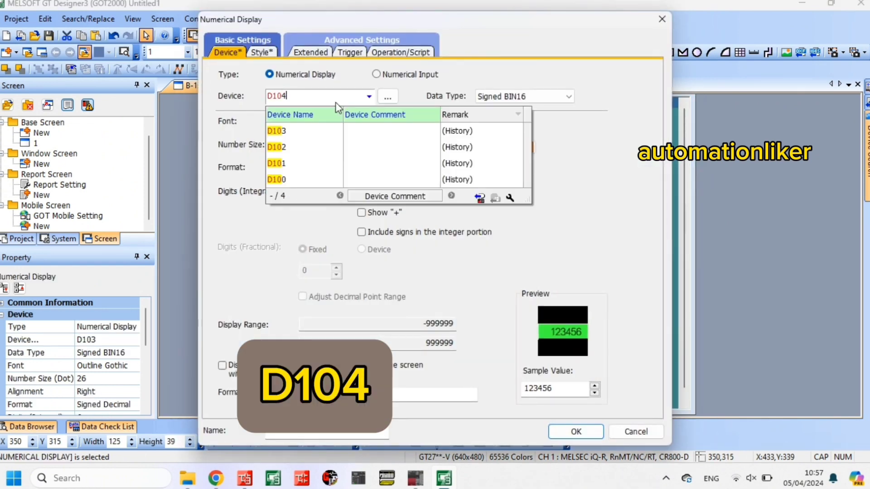
click(584, 432)
- Move the whole column of D100 to D104 labels and displays together down and to the right on the screen
drag(470, 115, 595, 349)
key(Down)
key(Down)
key(Down)
key(Down)
key(Down)
key(Down)
key(Down)
key(Down)
key(Down)
key(Down)
key(Down)
key(Down)
key(Down)
key(Down)
key(Down)
key(Down)
key(Down)
key(Down)
key(Down)
key(Down)
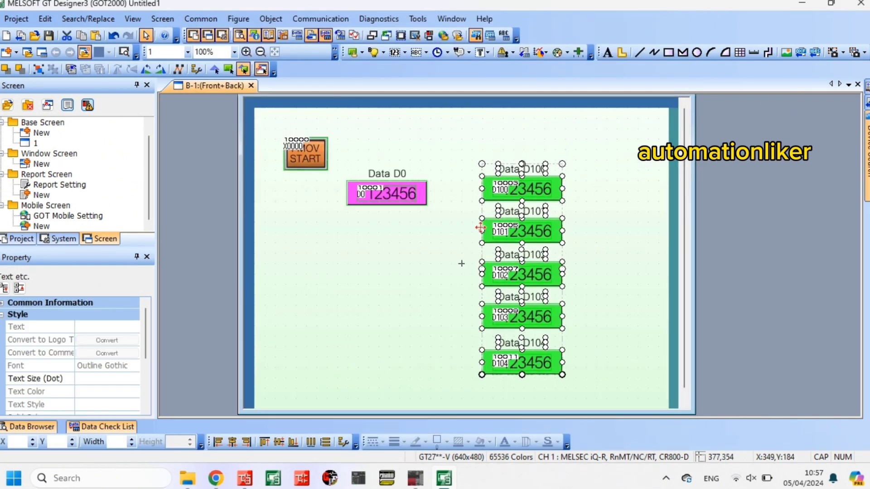
key(Right)
key(Right)
key(Right)
key(Right)
key(Right)
key(Right)
key(Right)
key(Right)
key(Right)
key(Right)
key(Down)
key(Down)
key(Down)
key(Down)
key(Down)
key(Right)
key(Right)
key(Right)
key(Right)
key(Right)
key(Right)
key(Right)
key(Right)
key(Right)
key(Right)
key(Right)
key(Right)
key(Right)
click(634, 207)
- Draw a rectangle border of about 166 by 357 dots around the D100 to D104 column and make its line color black
click(669, 53)
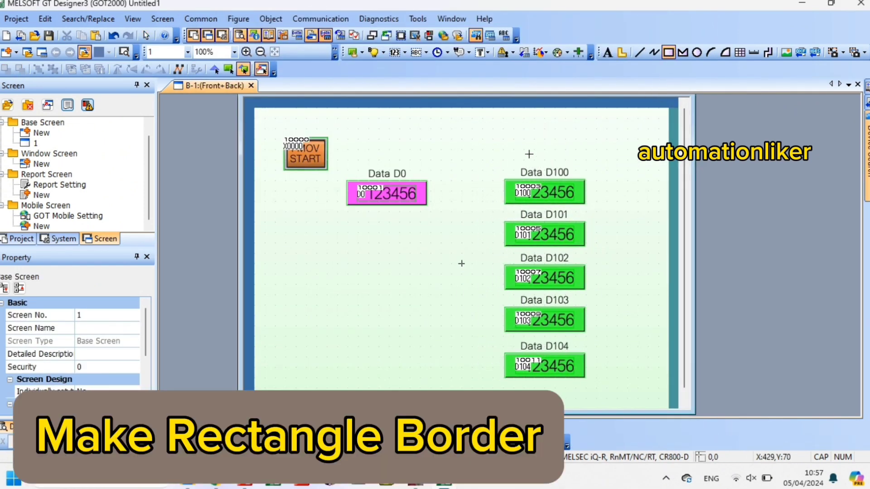
mouse_move(493, 157)
mouse_down()
mouse_move(605, 398)
mouse_move(600, 387)
mouse_up()
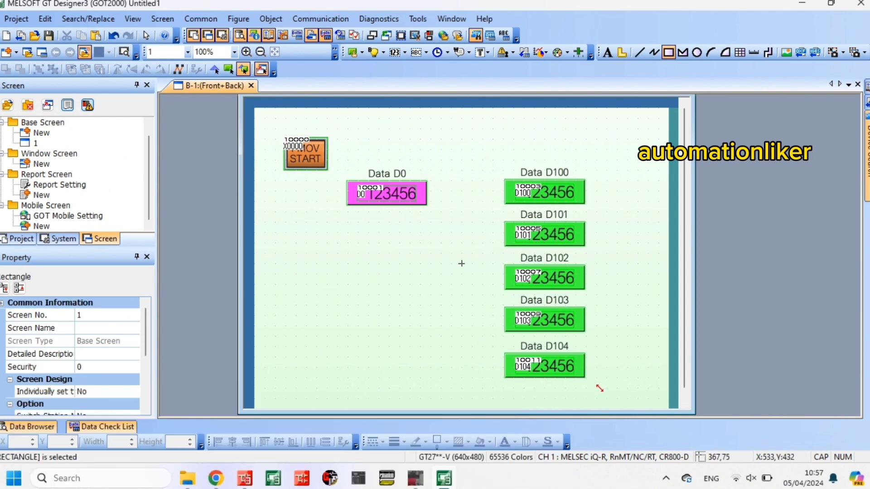
double_click(600, 196)
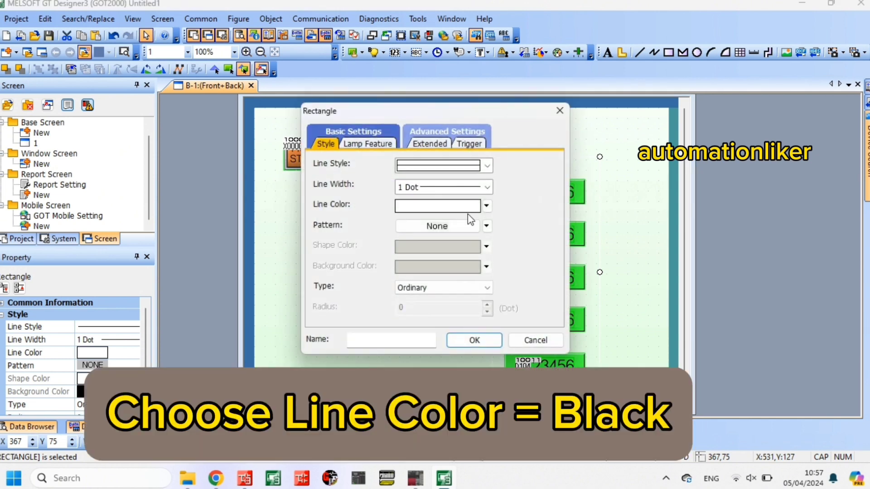
click(486, 205)
click(410, 231)
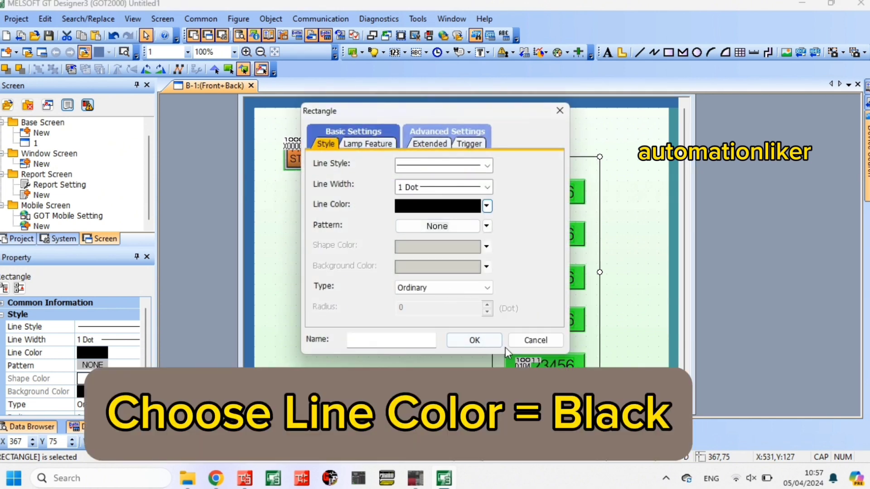
click(474, 343)
- Move the Data D0 label and numerical input together lower and slightly left, to about X 143, Y 218
drag(411, 196, 393, 279)
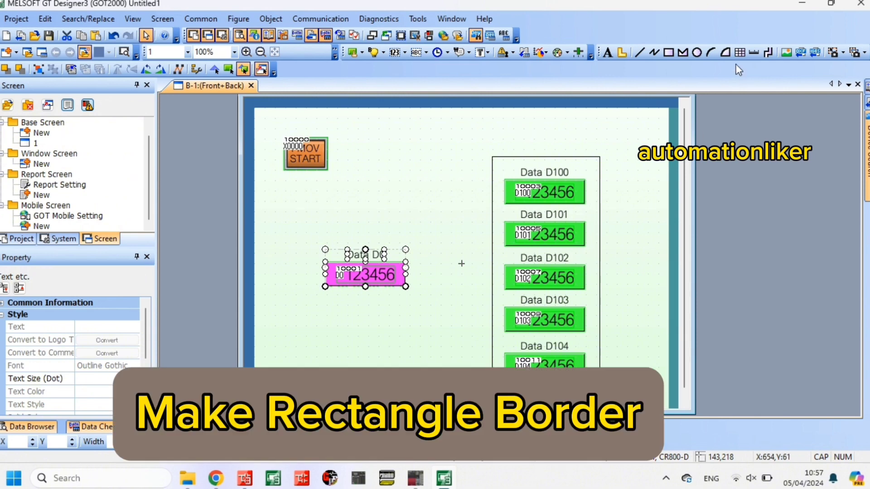
- Draw a black rectangle border of about 148 by 83 dots around the Data D0 input and move the FMOV START switch beside it
click(668, 52)
drag(317, 243, 412, 296)
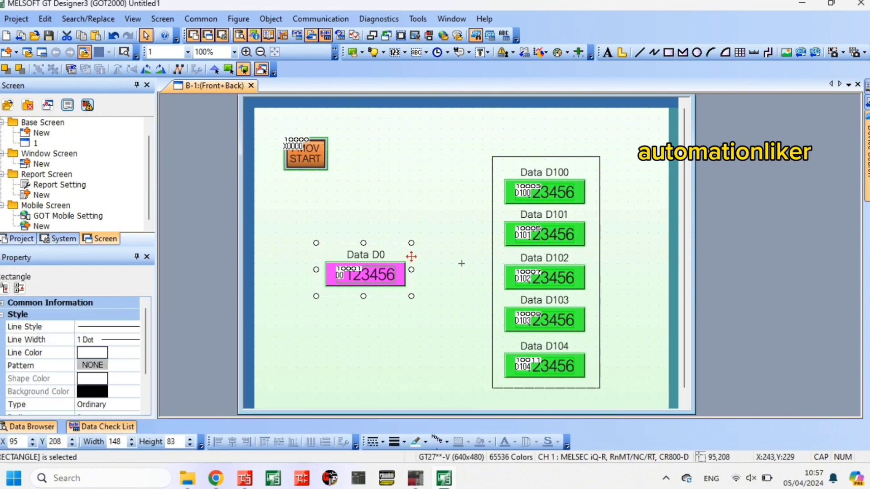
double_click(411, 256)
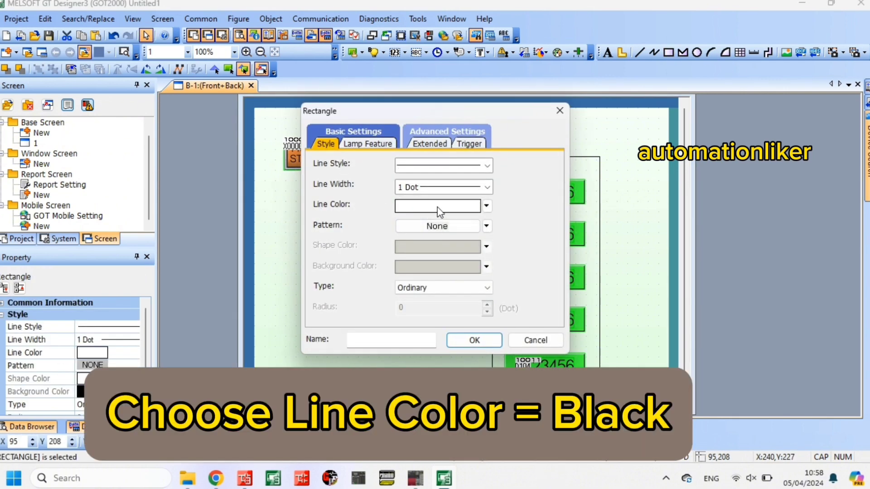
click(486, 206)
click(416, 232)
click(487, 343)
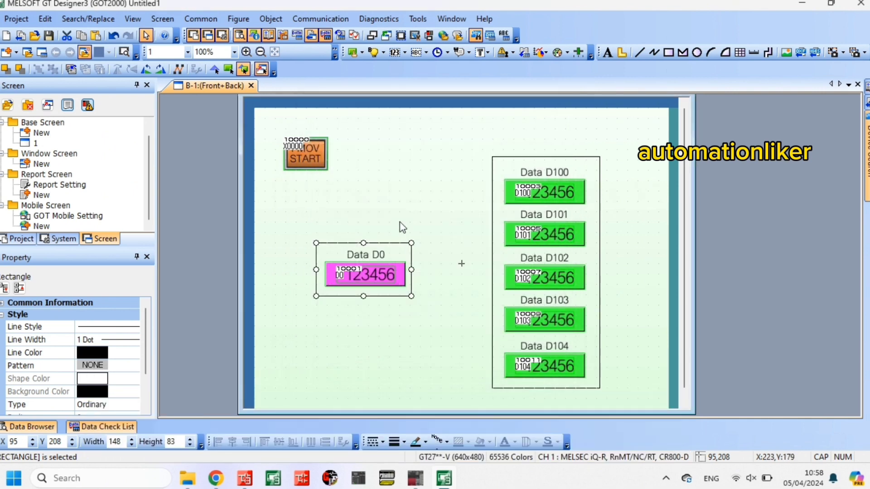
drag(304, 151, 449, 269)
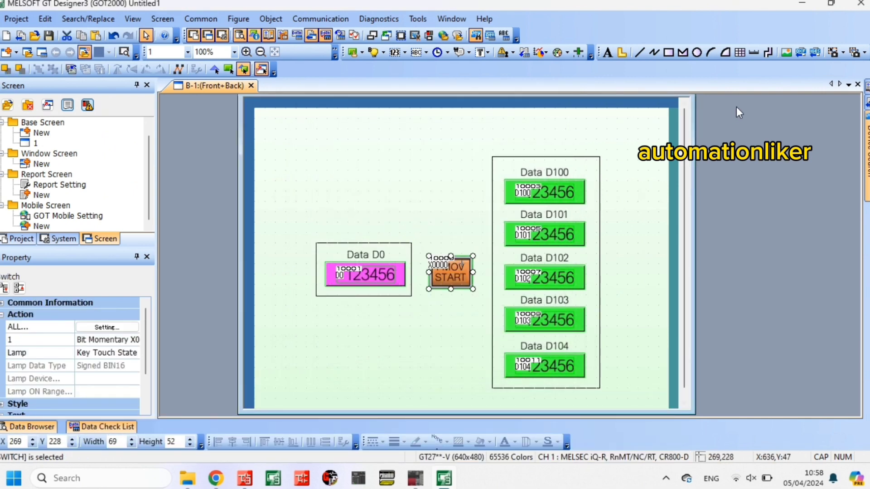
- Copy the Data D100 label, place the copy centered above the D100 to D104 border, and change its text to FMOV RESULT
click(553, 174)
right_click(553, 174)
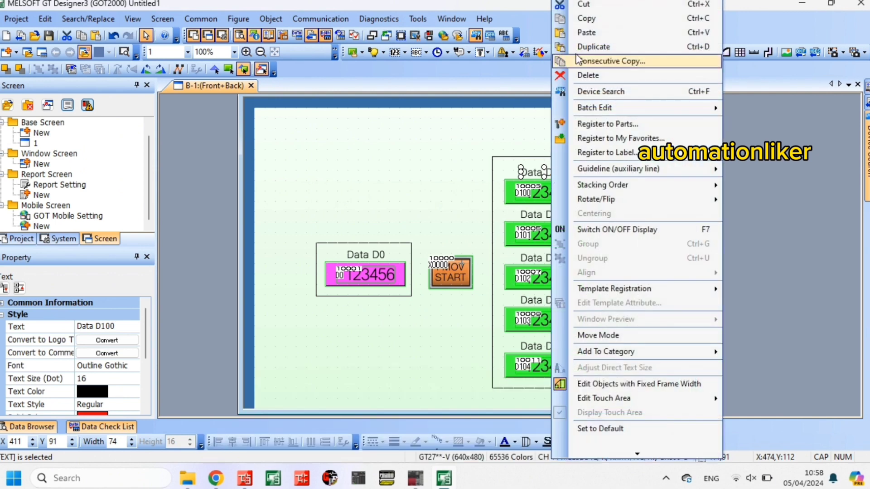
click(585, 18)
right_click(410, 143)
click(435, 61)
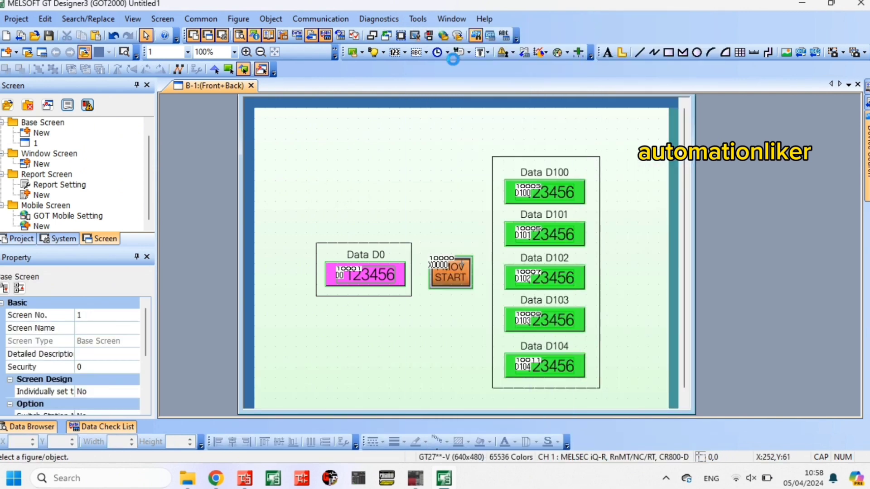
click(520, 136)
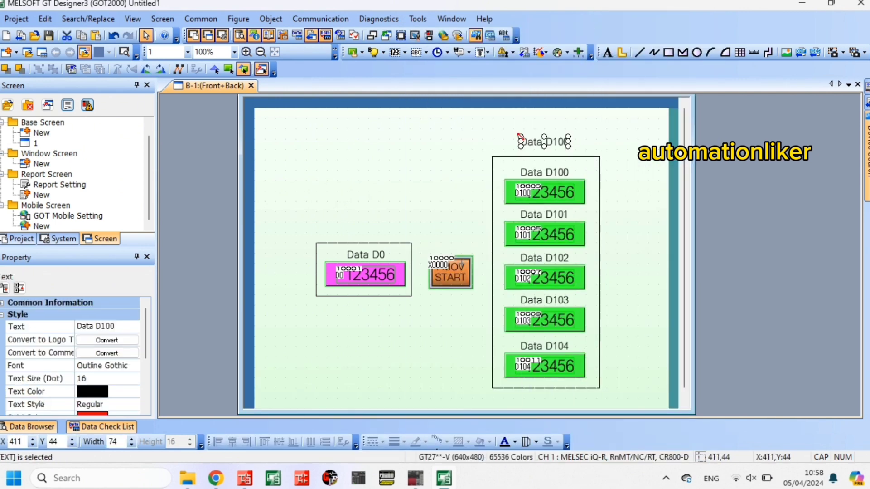
double_click(533, 143)
text(FMOV RESULT)
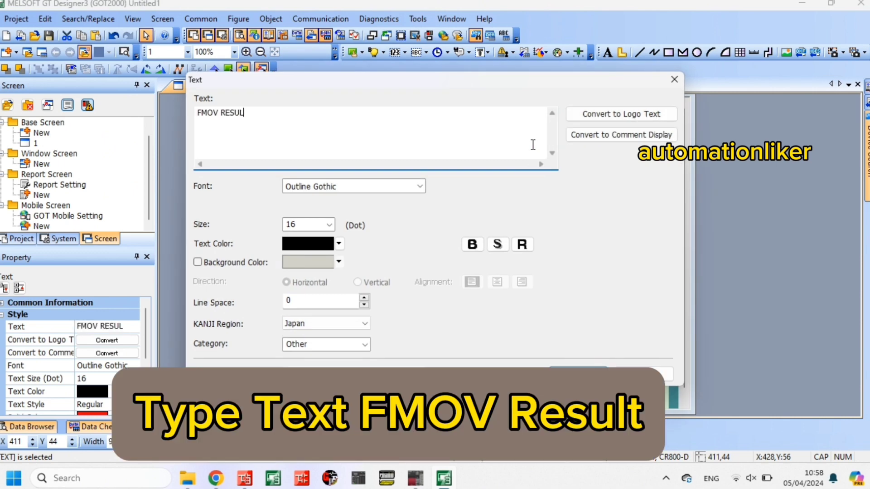
key(Return)
drag(565, 144, 555, 148)
- Copy the FMOV RESULT label, place the copy centered above the Data D0 border, and change its text to DATA INPUT
right_click(561, 146)
click(592, 20)
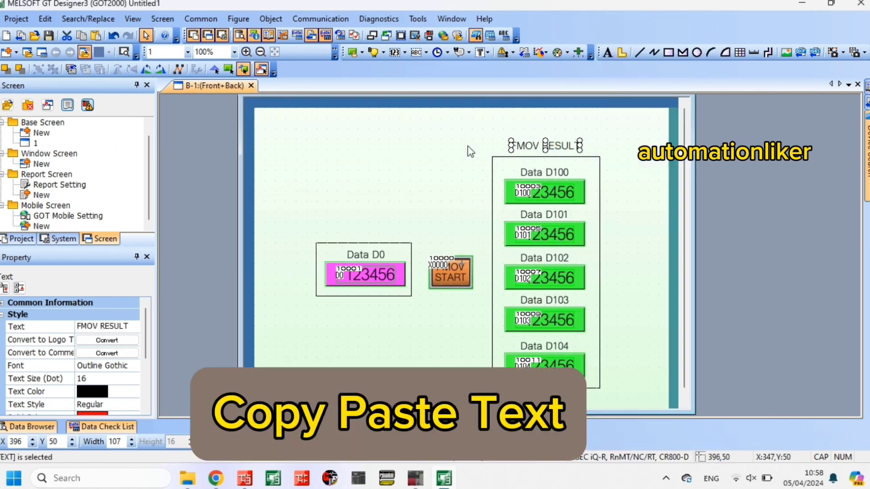
right_click(416, 190)
click(450, 61)
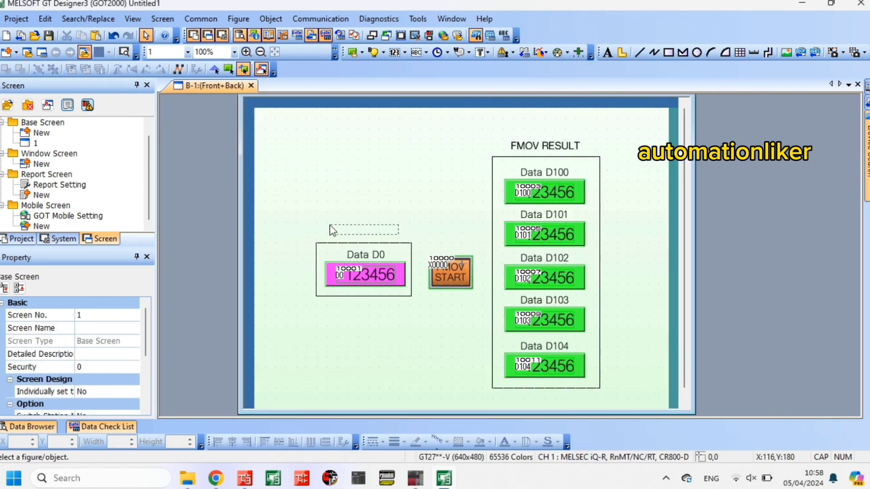
click(331, 230)
double_click(364, 230)
text(DATA INPUT)
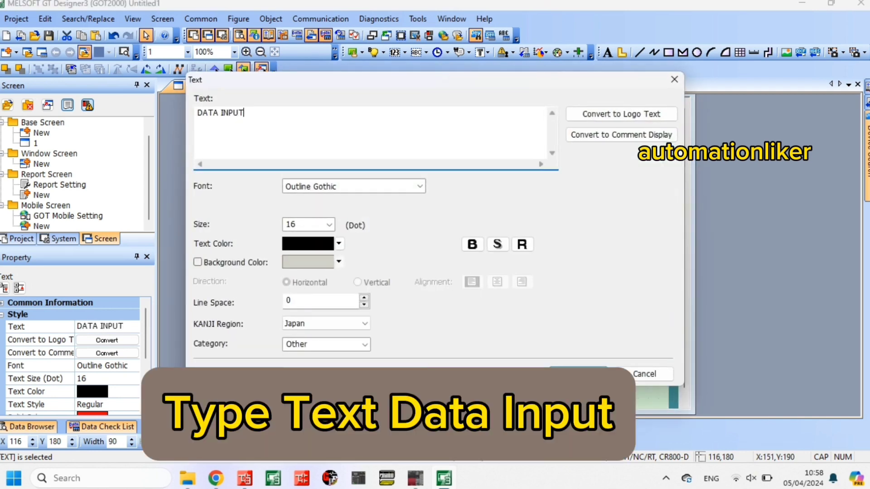
click(579, 374)
drag(367, 227, 370, 232)
click(377, 195)
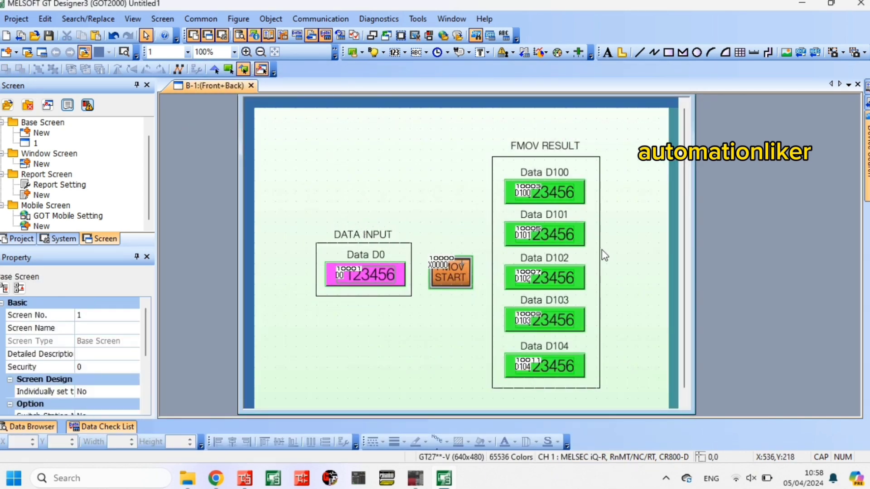
- Narrow the border around the D100 to D104 column slightly by moving its right edge inward
click(600, 272)
drag(600, 271, 596, 272)
click(621, 233)
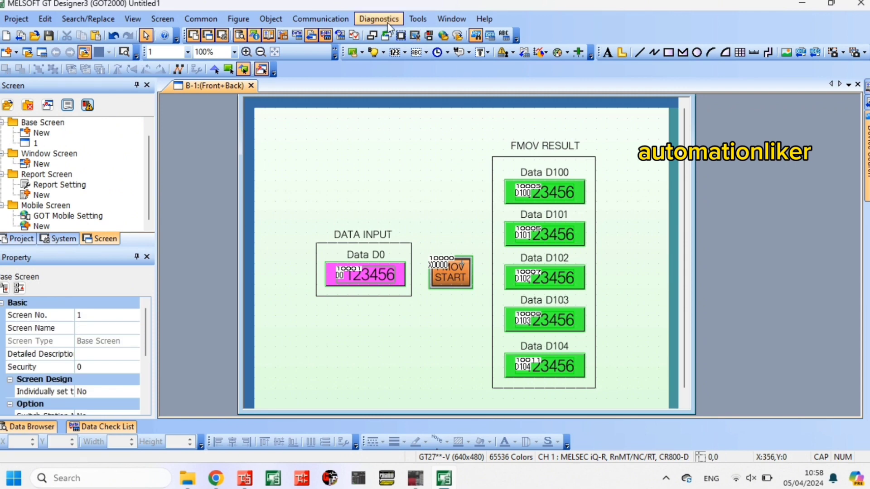
- Set the simulator's communication connection to GX Simulator3 and accept the settings
click(417, 19)
mouse_move(479, 102)
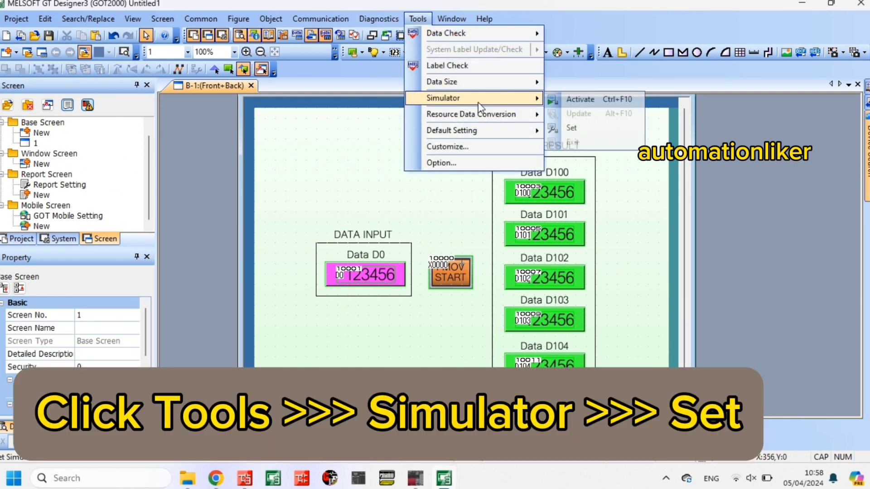
click(573, 128)
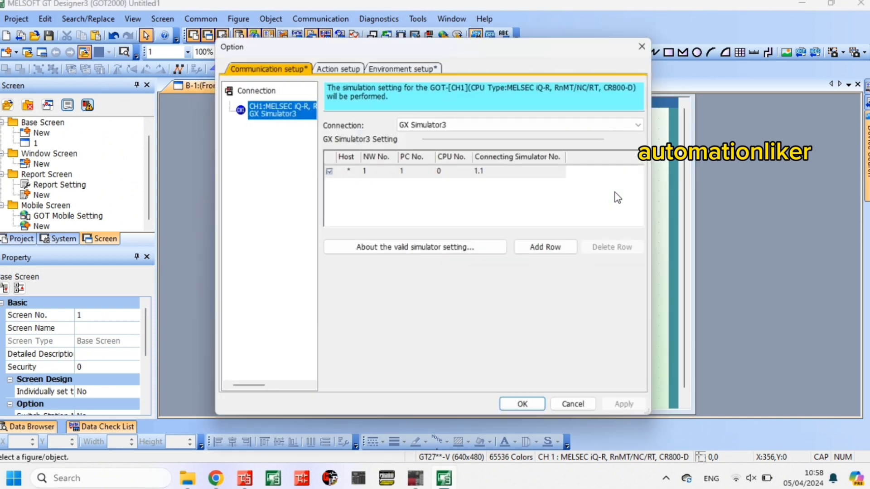
click(569, 122)
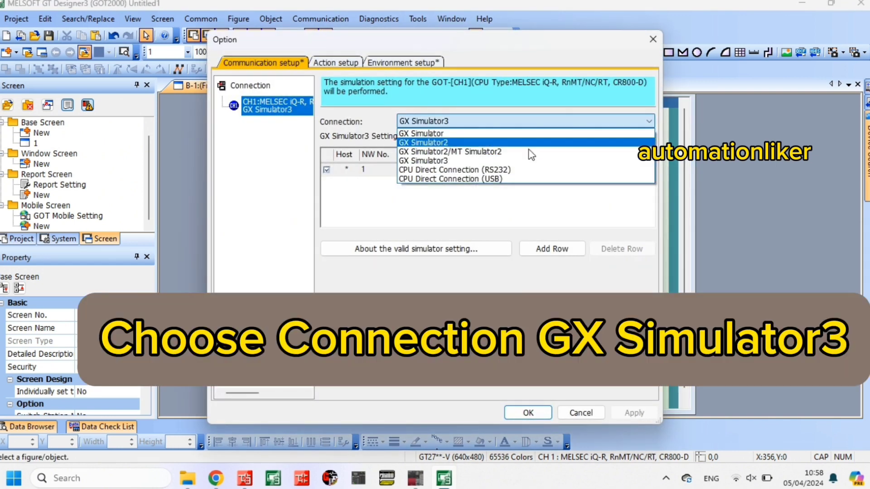
click(526, 147)
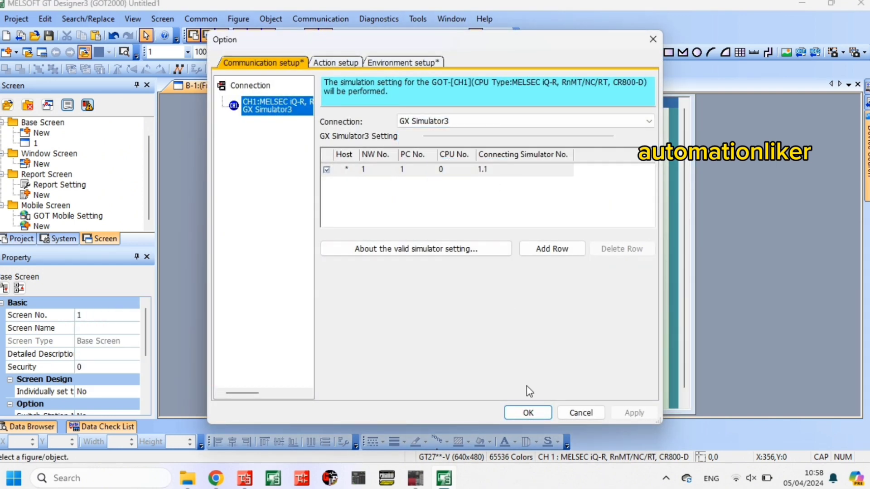
click(529, 412)
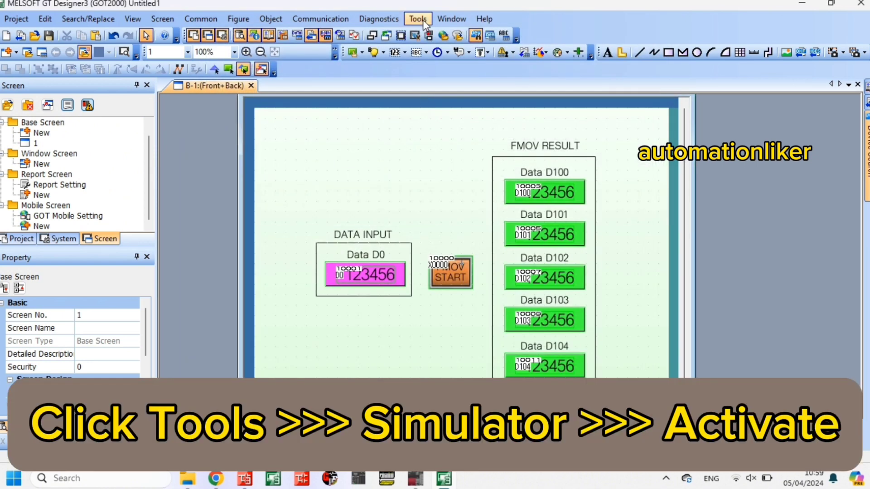
- Activate the screen simulator and place its window in front of the GX Works3 ladder monitor, leaving the FMOV instruction in view
click(418, 18)
mouse_move(459, 100)
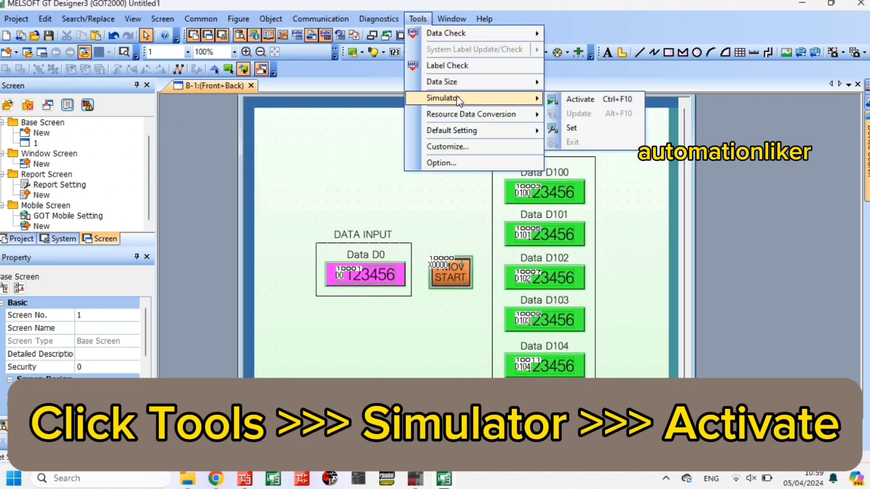
click(575, 99)
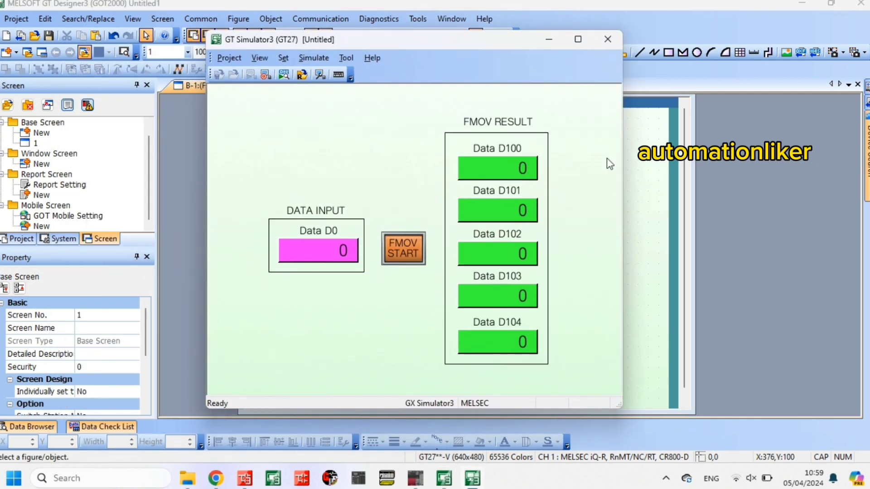
click(244, 478)
click(472, 477)
drag(436, 44, 457, 48)
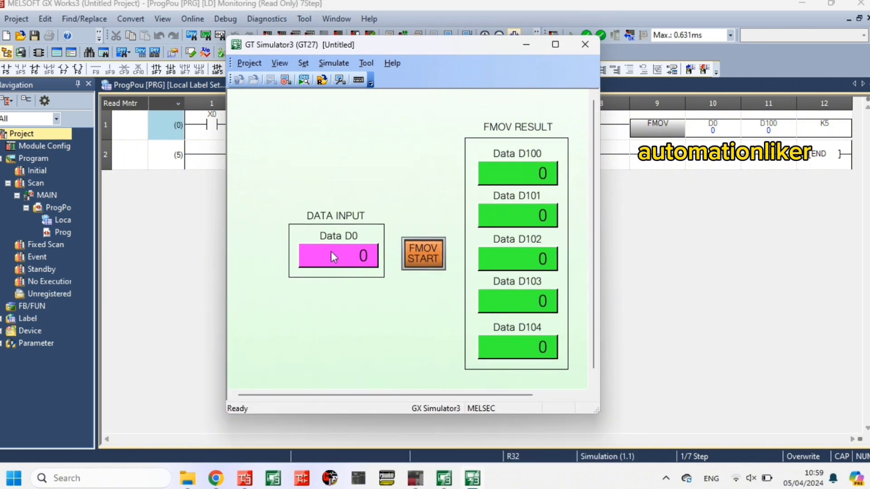
- Widen the simulator window, set Data D0 to 50 and trigger FMOV START to copy it to D100 through D104
click(334, 252)
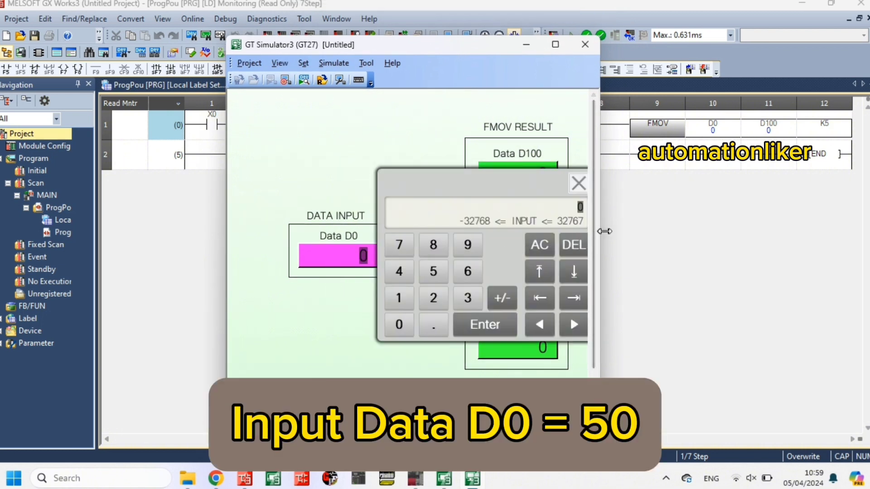
drag(600, 228, 631, 228)
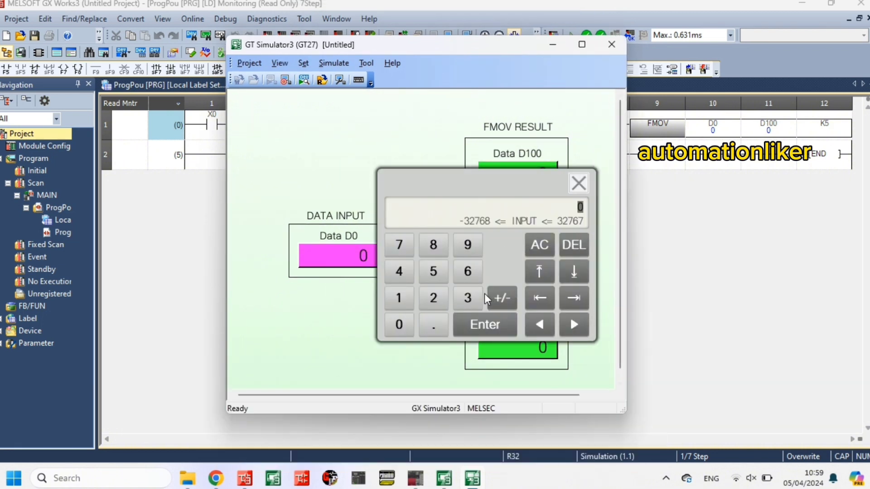
click(434, 272)
click(399, 329)
click(489, 325)
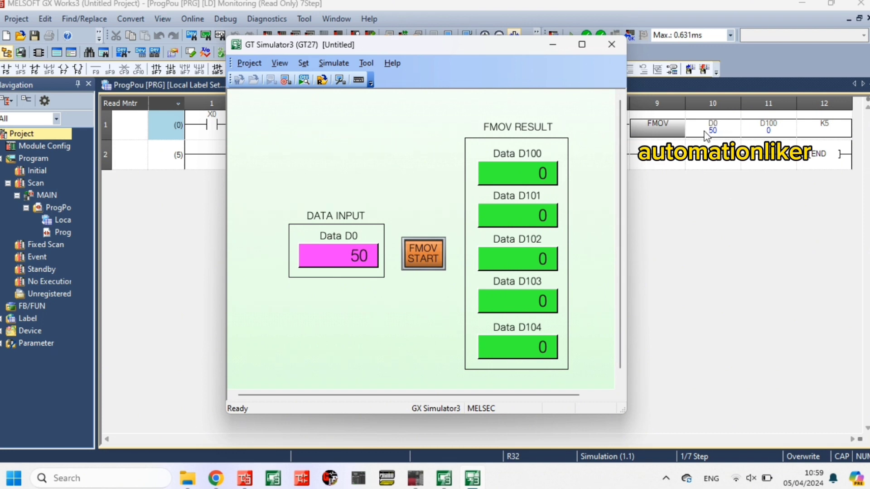
click(434, 262)
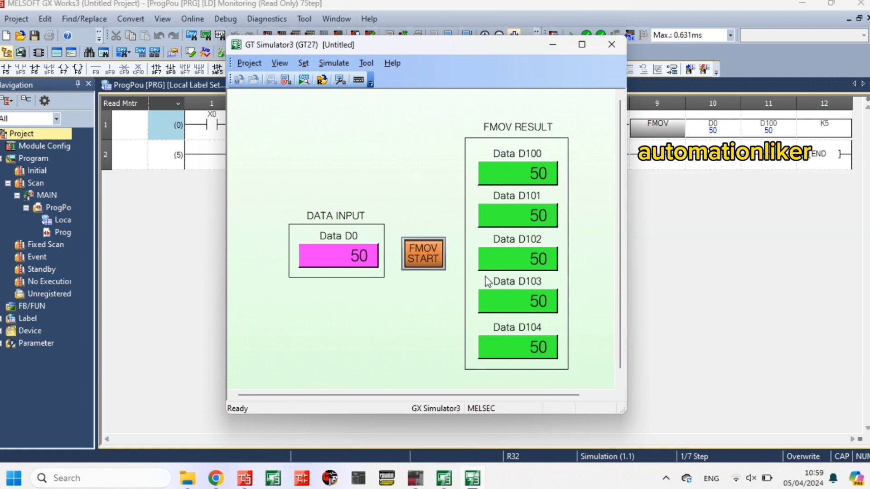
- Set Data D0 to 0 and trigger FMOV START to clear D100 through D104
click(363, 259)
click(399, 324)
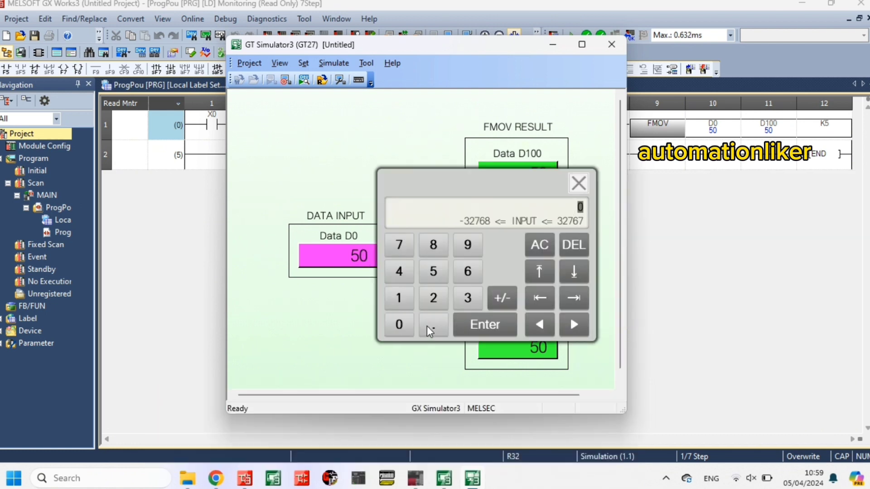
click(496, 325)
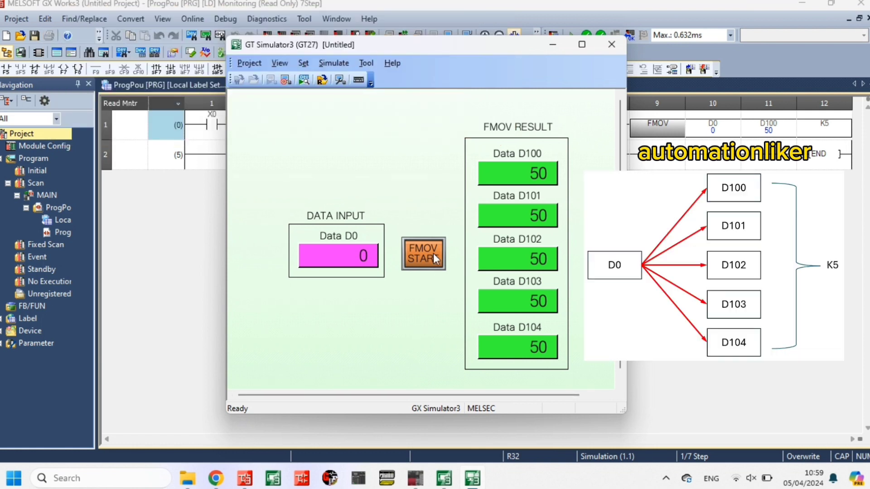
click(433, 253)
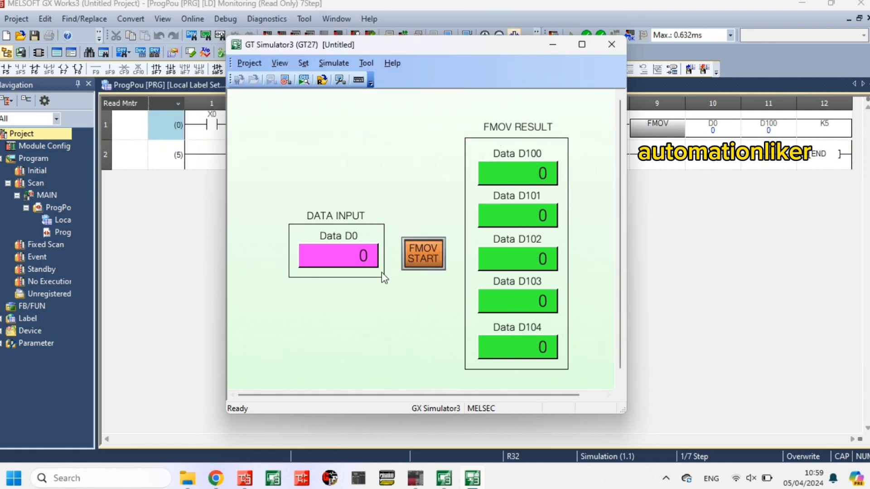
- Set Data D0 to 12 and trigger FMOV START to fill the result registers with it
click(358, 265)
click(410, 297)
click(431, 298)
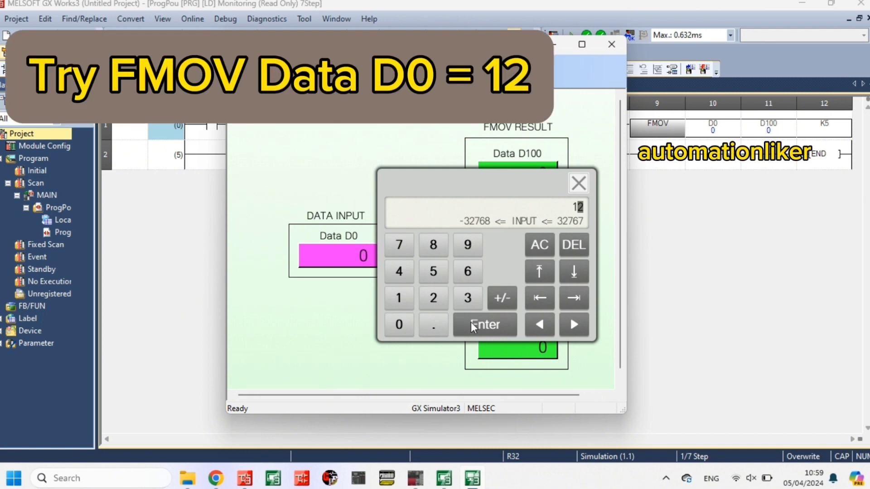
click(481, 323)
click(422, 262)
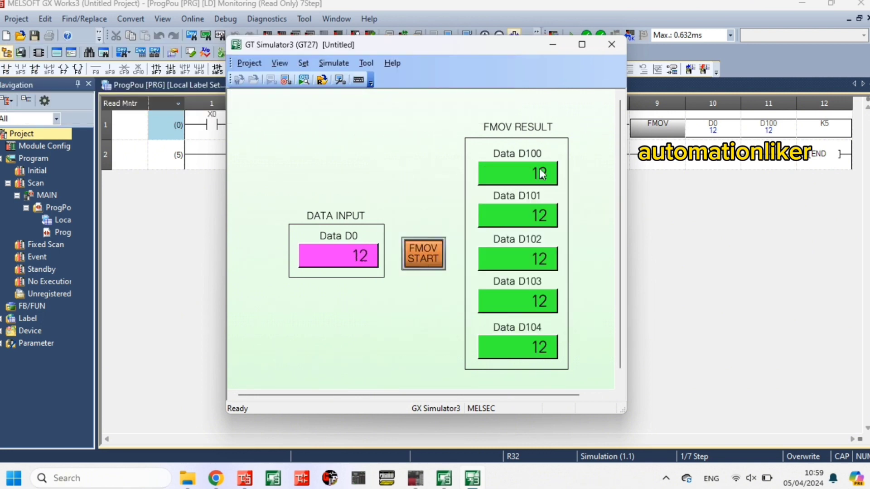
- Set Data D0 to 8 and run the FMOV transfer with the start switch
click(380, 267)
click(421, 255)
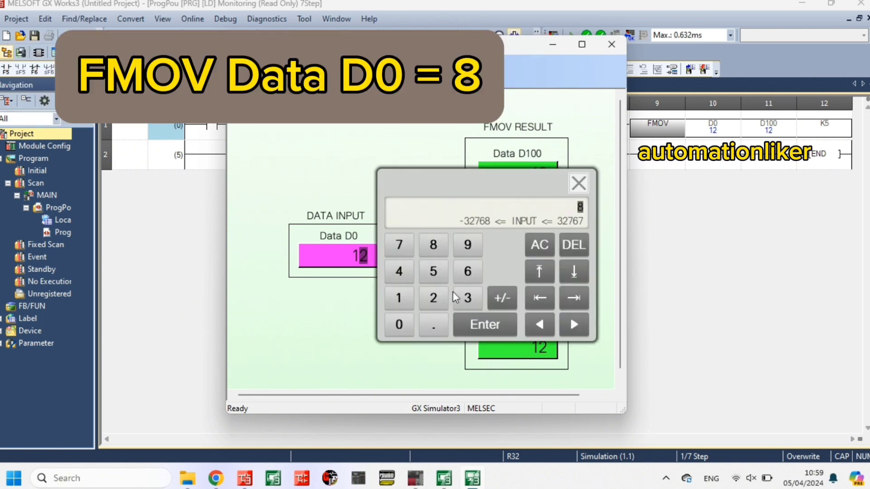
click(477, 328)
click(442, 262)
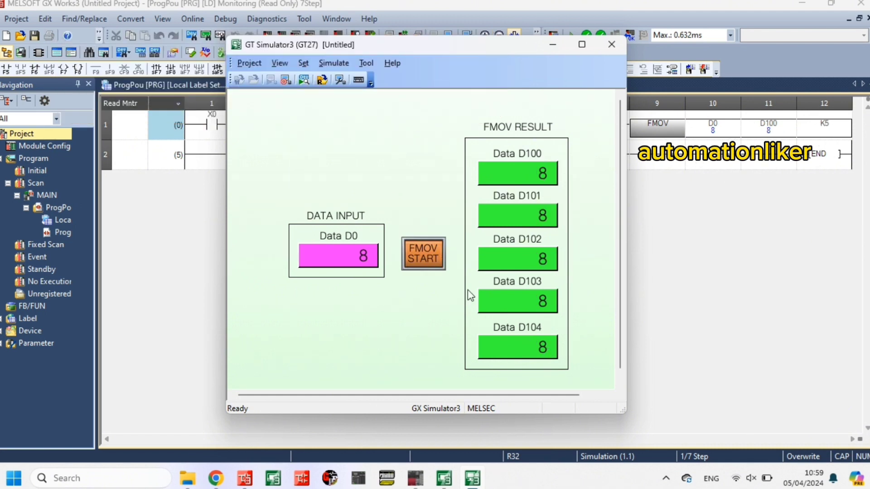
- Set Data D0 to 456 and trigger FMOV START to write it to D100 through D104
click(356, 265)
click(399, 271)
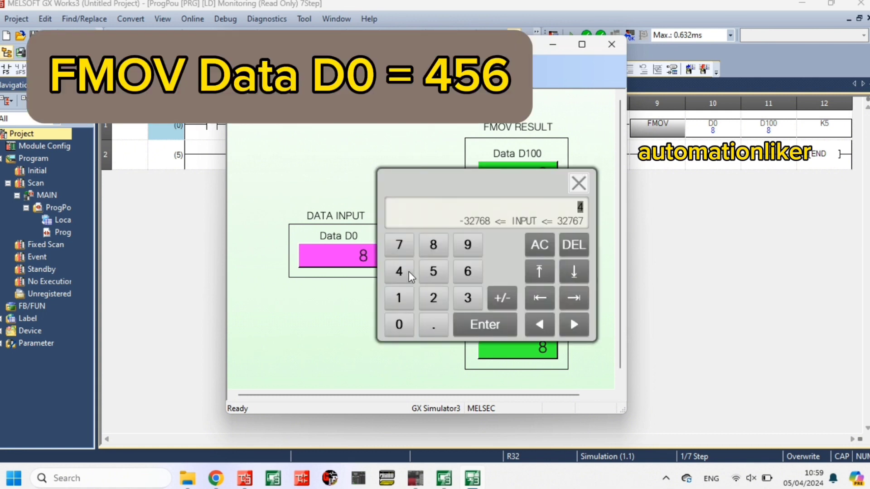
click(433, 271)
click(468, 271)
click(483, 324)
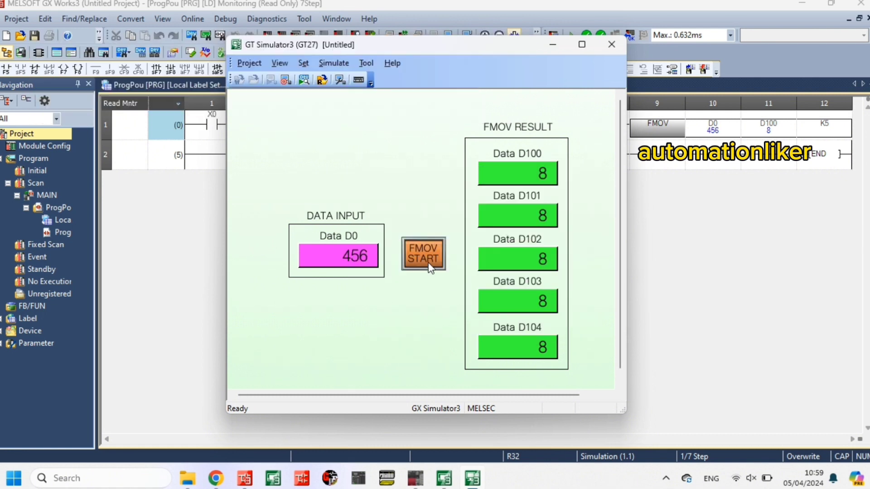
click(426, 263)
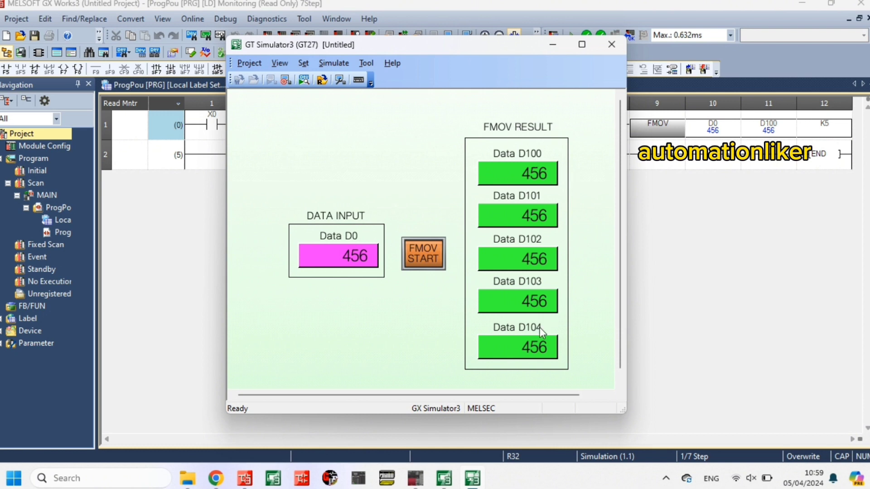
- Set Data D0 to 741 and trigger FMOV START to copy it into D100 through D104
click(368, 263)
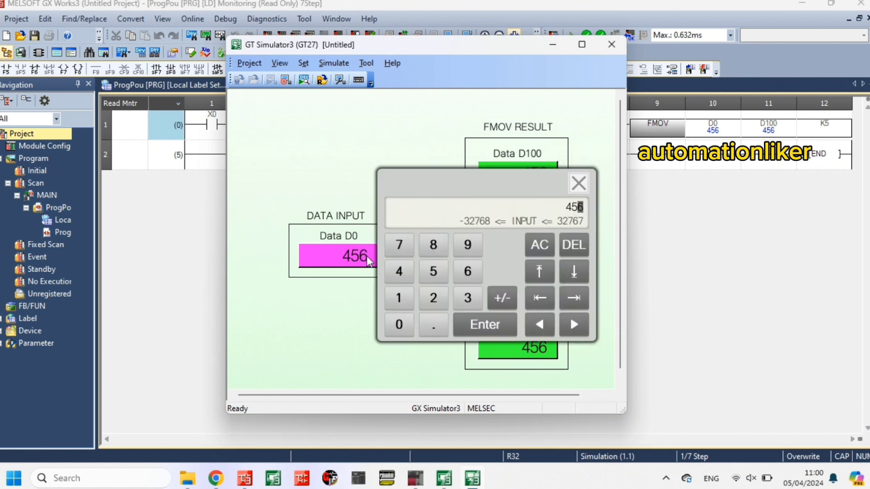
click(399, 245)
click(399, 271)
click(399, 298)
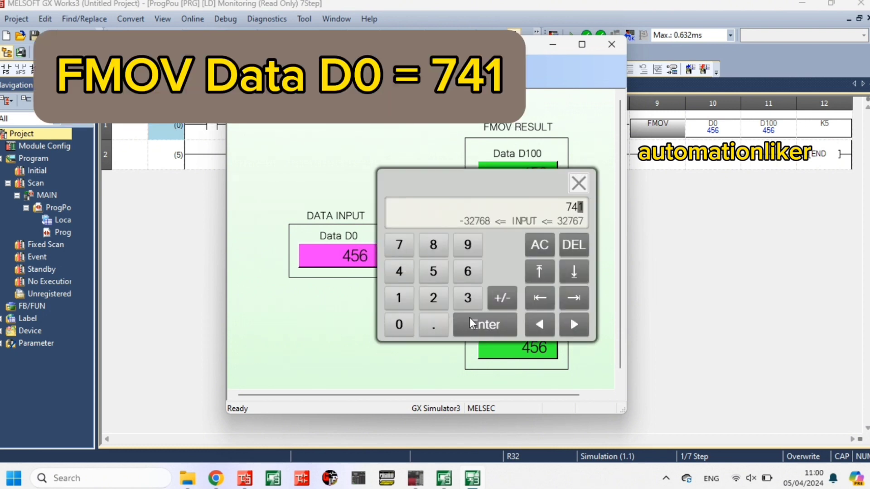
click(483, 323)
click(421, 263)
- Set Data D0 to 1248 and run the FMOV transfer to fill D100 through D104
click(374, 262)
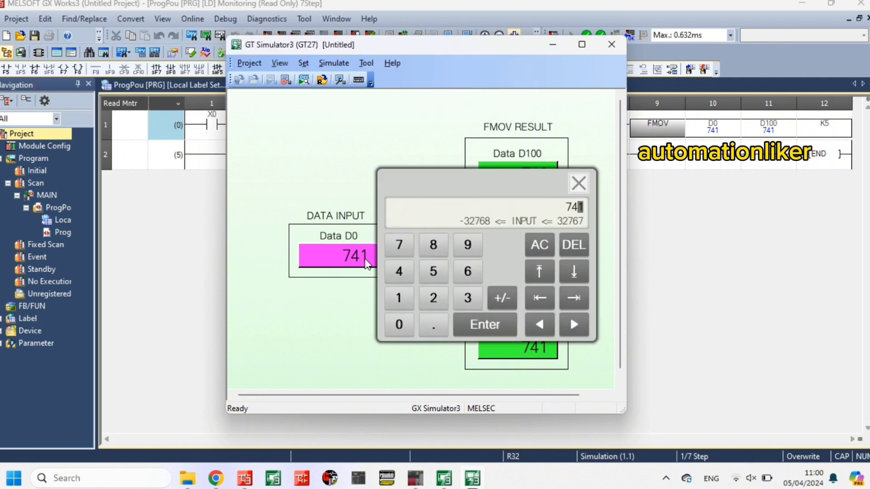
click(433, 297)
click(399, 271)
click(433, 245)
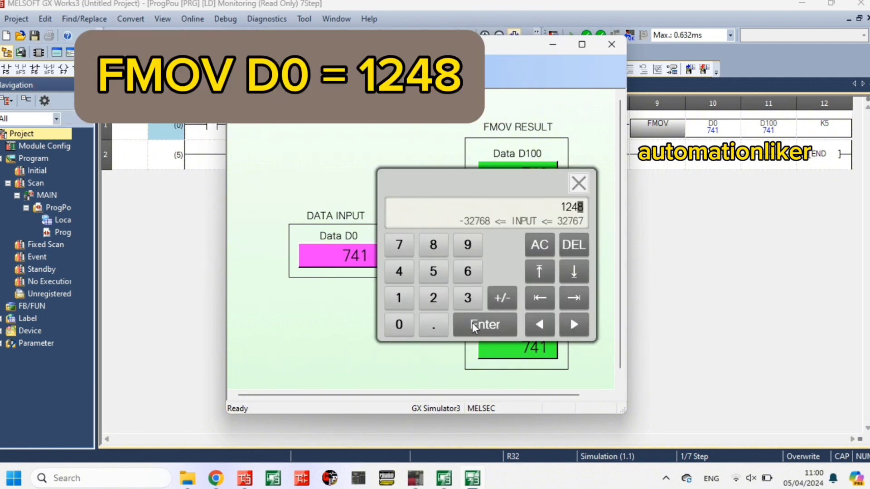
click(484, 324)
click(441, 264)
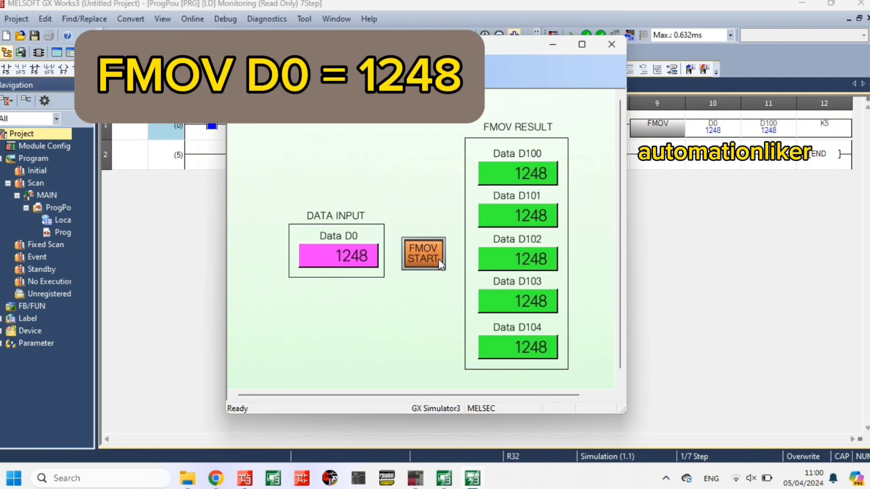
- Set Data D0 to 9665 and trigger FMOV START to write it to all five result registers
click(358, 254)
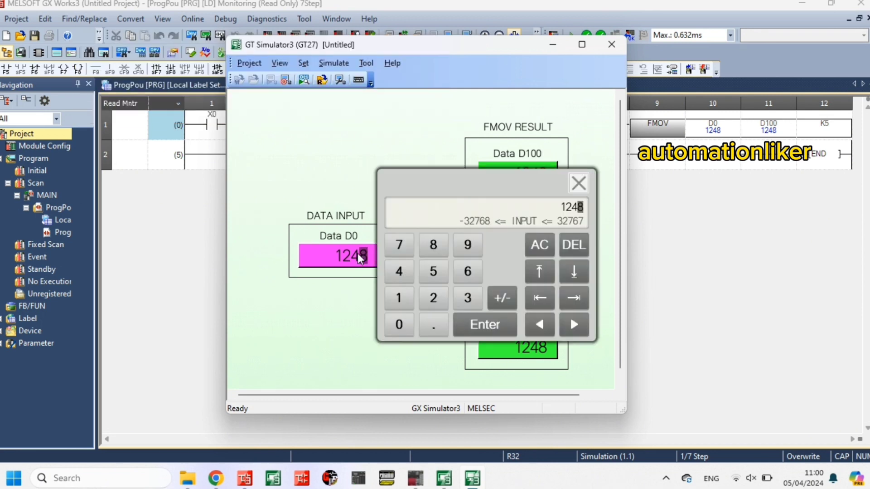
click(467, 250)
click(463, 274)
click(463, 273)
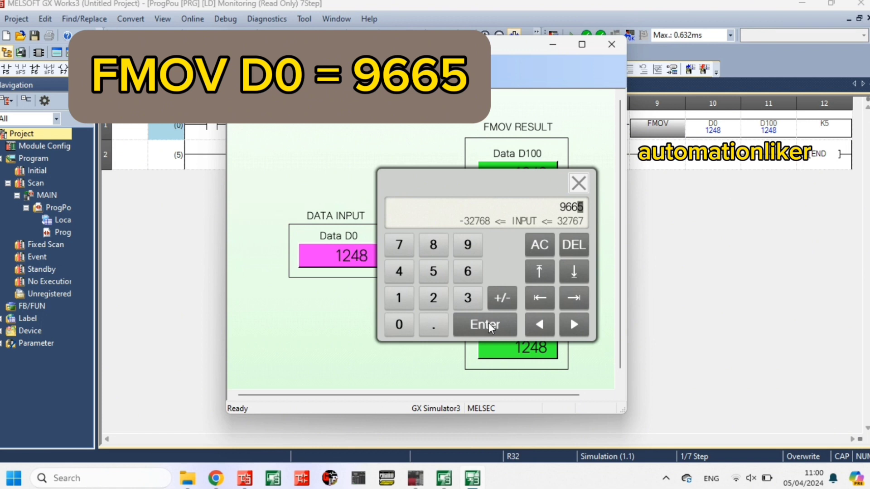
click(489, 323)
click(431, 250)
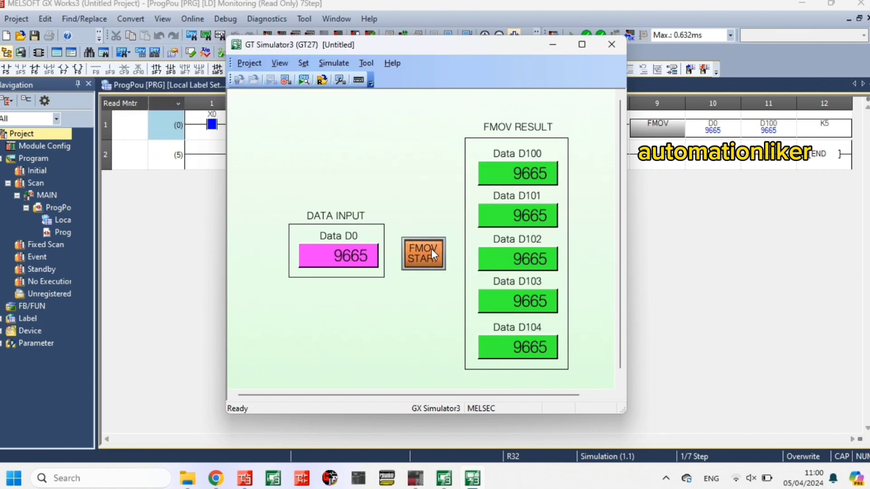
- Set Data D0 to 5 as the source value for the FMOV transfer
click(349, 262)
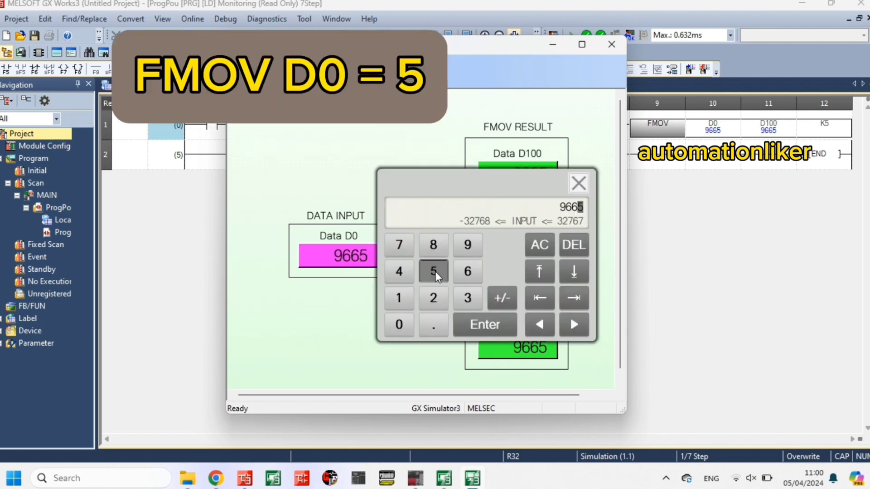
click(471, 317)
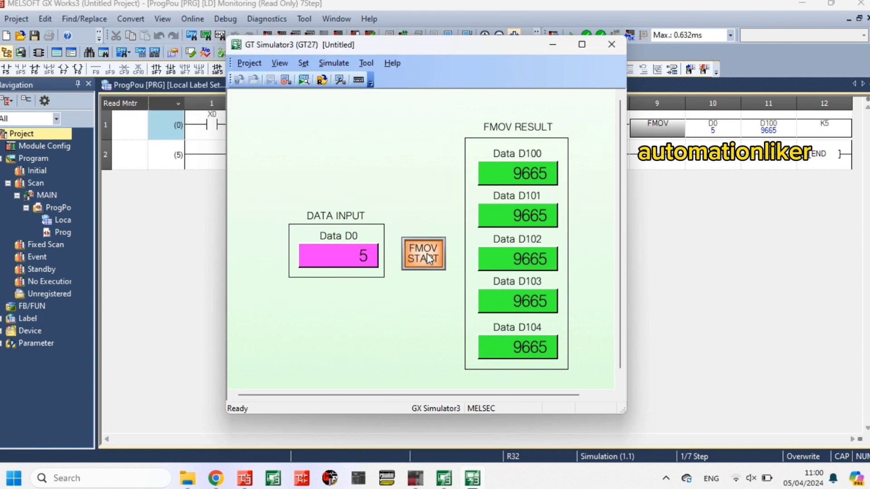